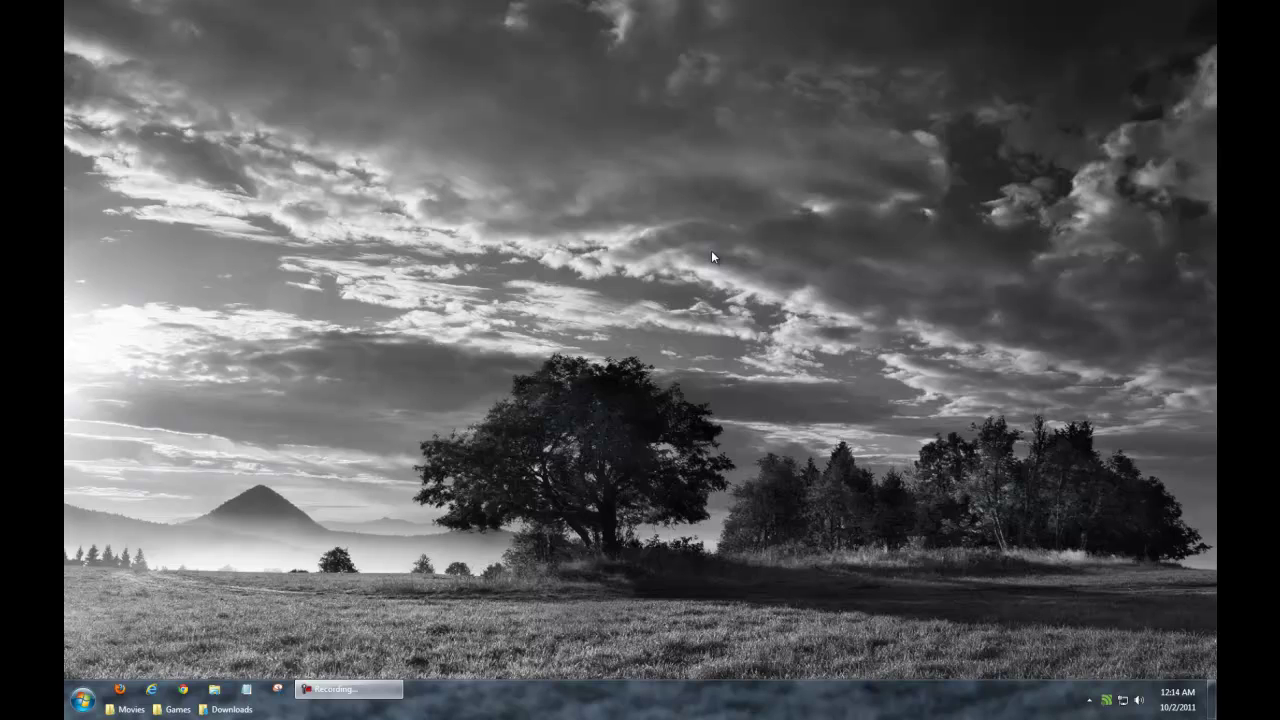
Launch Chrome and open the 'Anti-rootkit utility TDSSKiller' article from Other bookmarks
{"action": "left_click", "coordinate": [183, 689]}
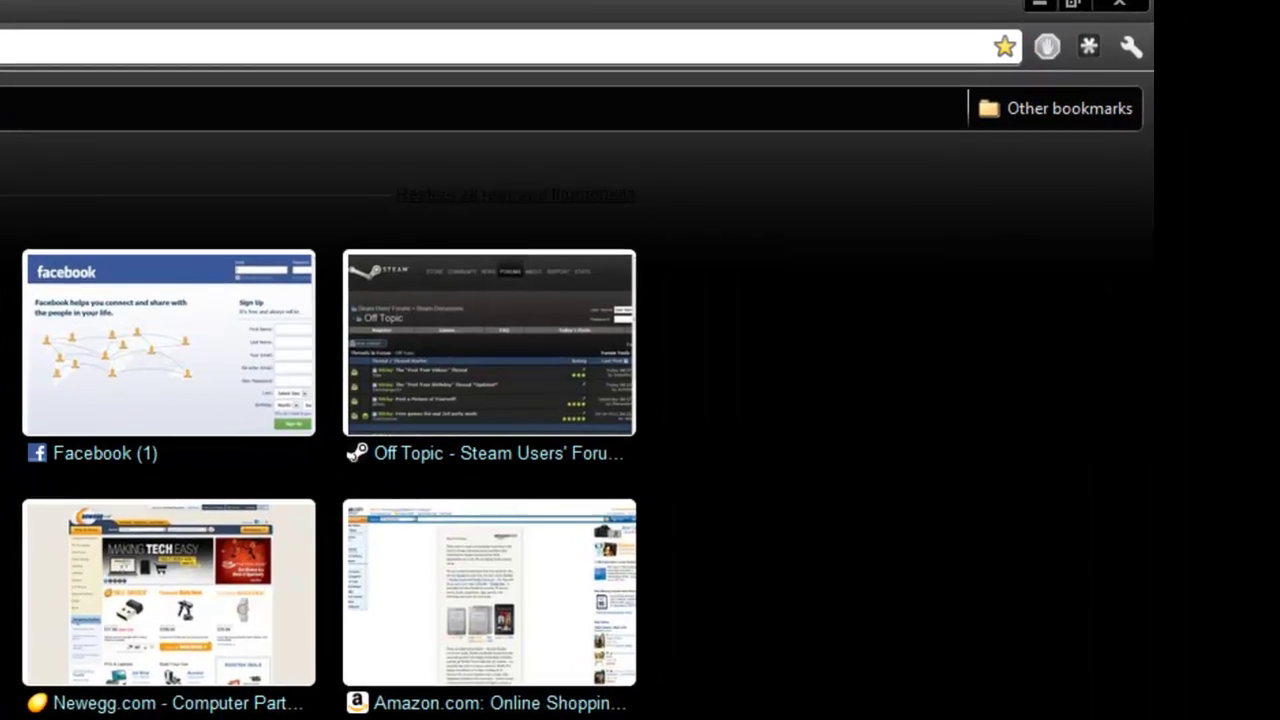
{"action": "left_click", "coordinate": [1049, 115]}
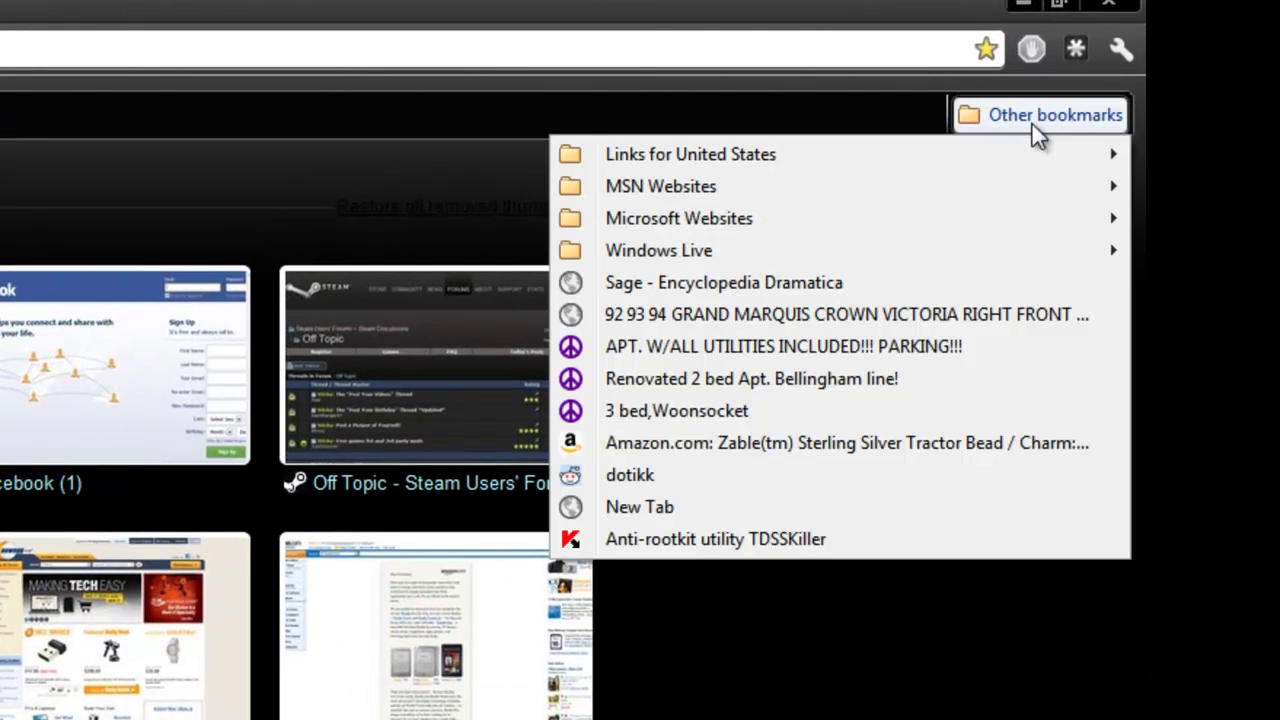
{"action": "left_click", "coordinate": [709, 537]}
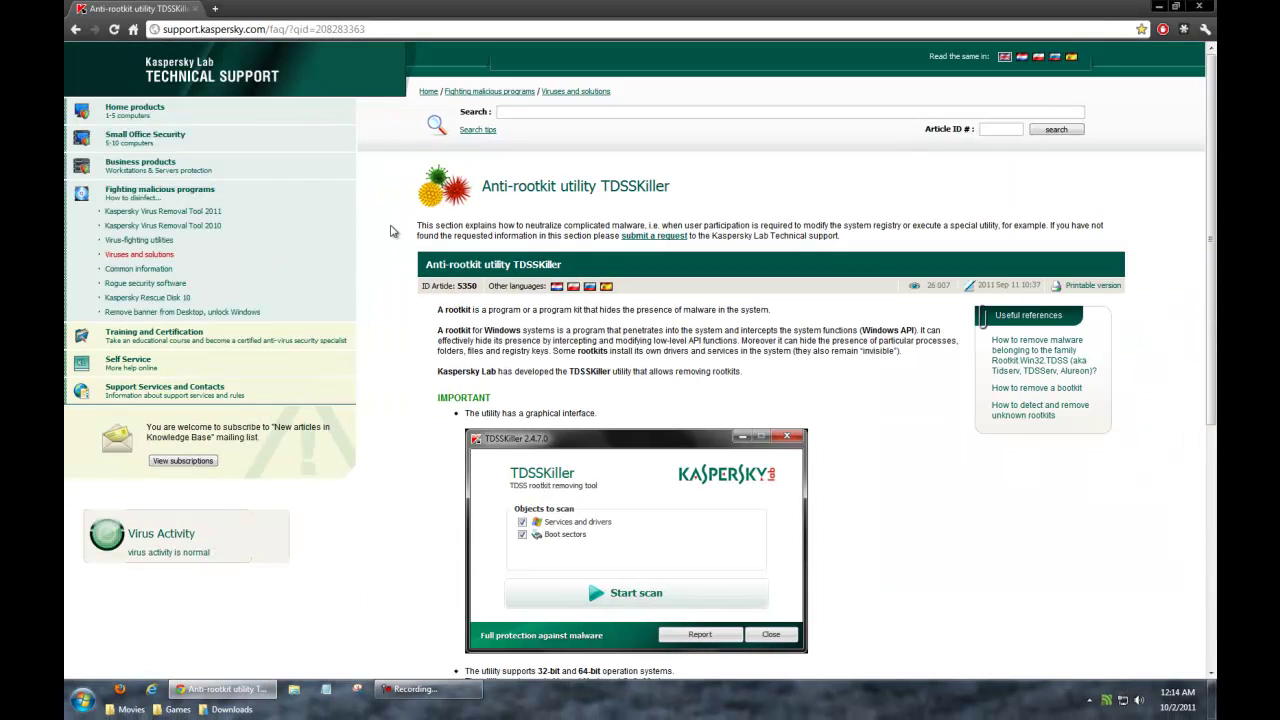
Scroll down to the instructions for disinfecting a compromised system and highlight them
{"action": "scroll", "coordinate": [392, 231], "scroll_direction": "down", "scroll_amount": 4}
{"action": "scroll", "coordinate": [392, 231], "scroll_direction": "up", "scroll_amount": 3}
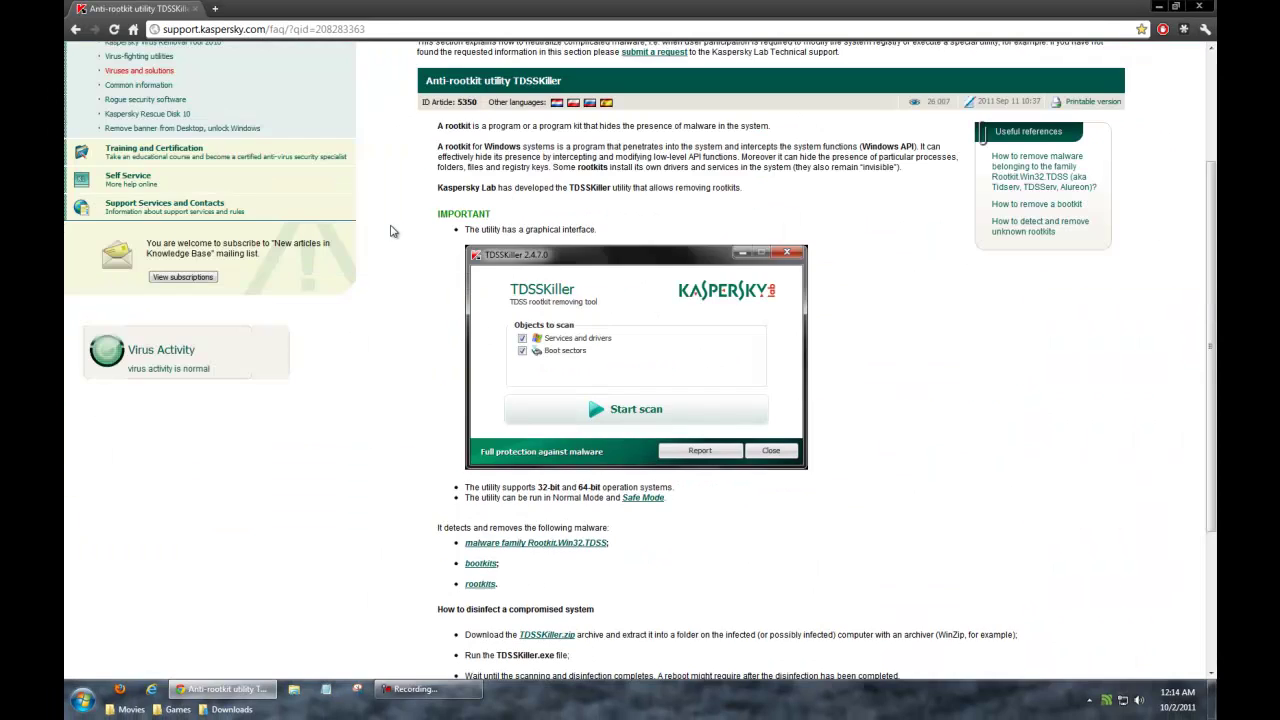
{"action": "scroll", "coordinate": [392, 231], "scroll_direction": "down", "scroll_amount": 3}
{"action": "scroll", "coordinate": [645, 337], "scroll_direction": "up", "scroll_amount": 3}
{"action": "scroll", "coordinate": [645, 337], "scroll_direction": "down", "scroll_amount": 3}
{"action": "scroll", "coordinate": [670, 300], "scroll_direction": "up", "scroll_amount": 4}
{"action": "scroll", "coordinate": [680, 272], "scroll_direction": "down", "scroll_amount": 4}
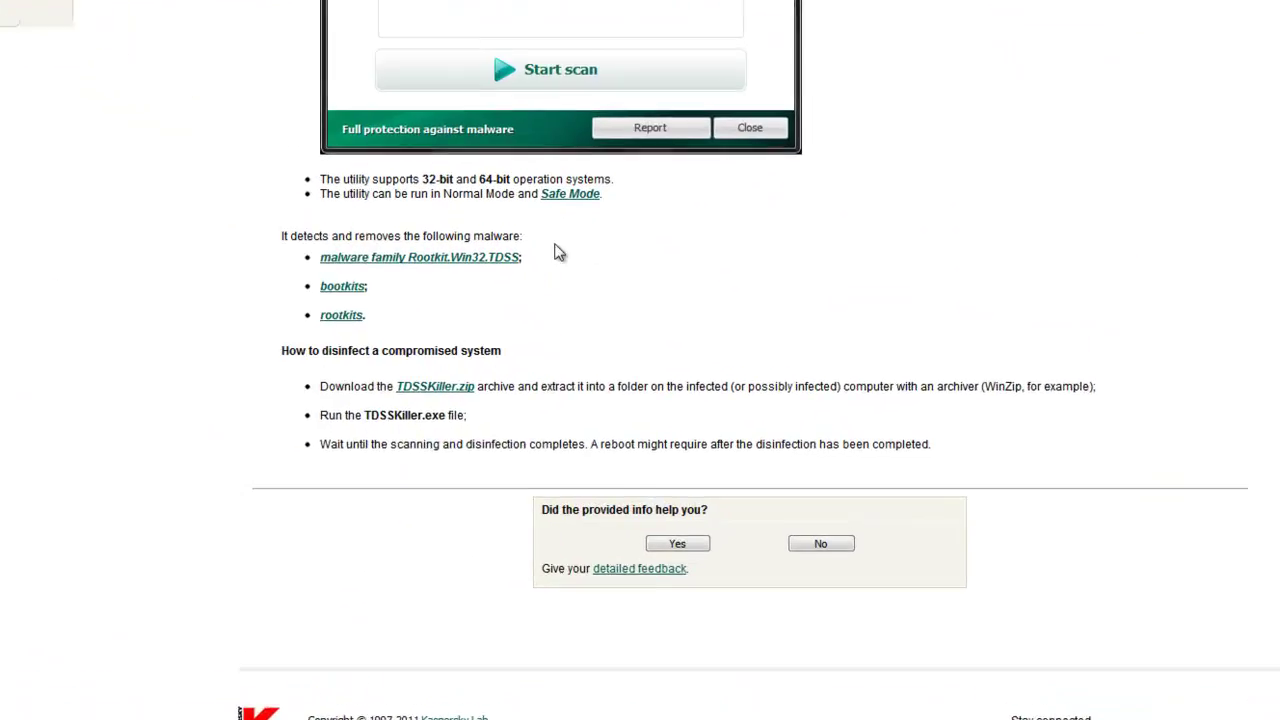
{"action": "triple_click", "coordinate": [499, 370]}
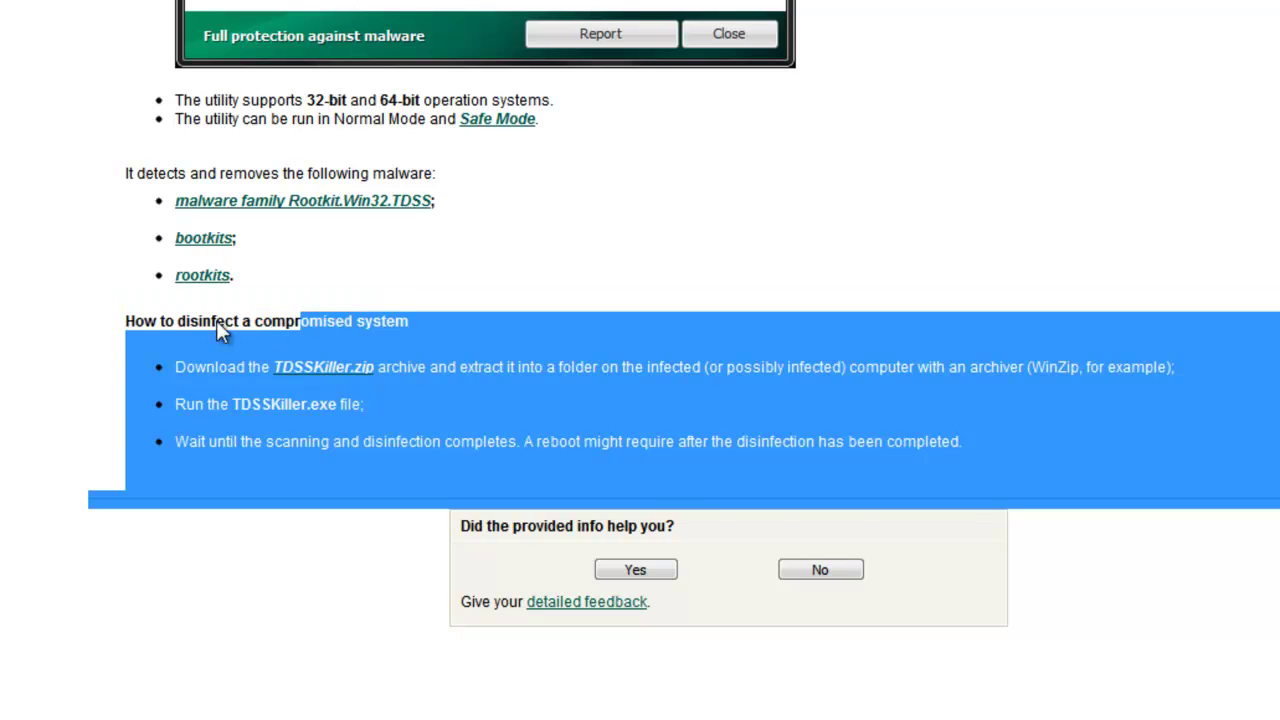
{"action": "left_click", "coordinate": [125, 328]}
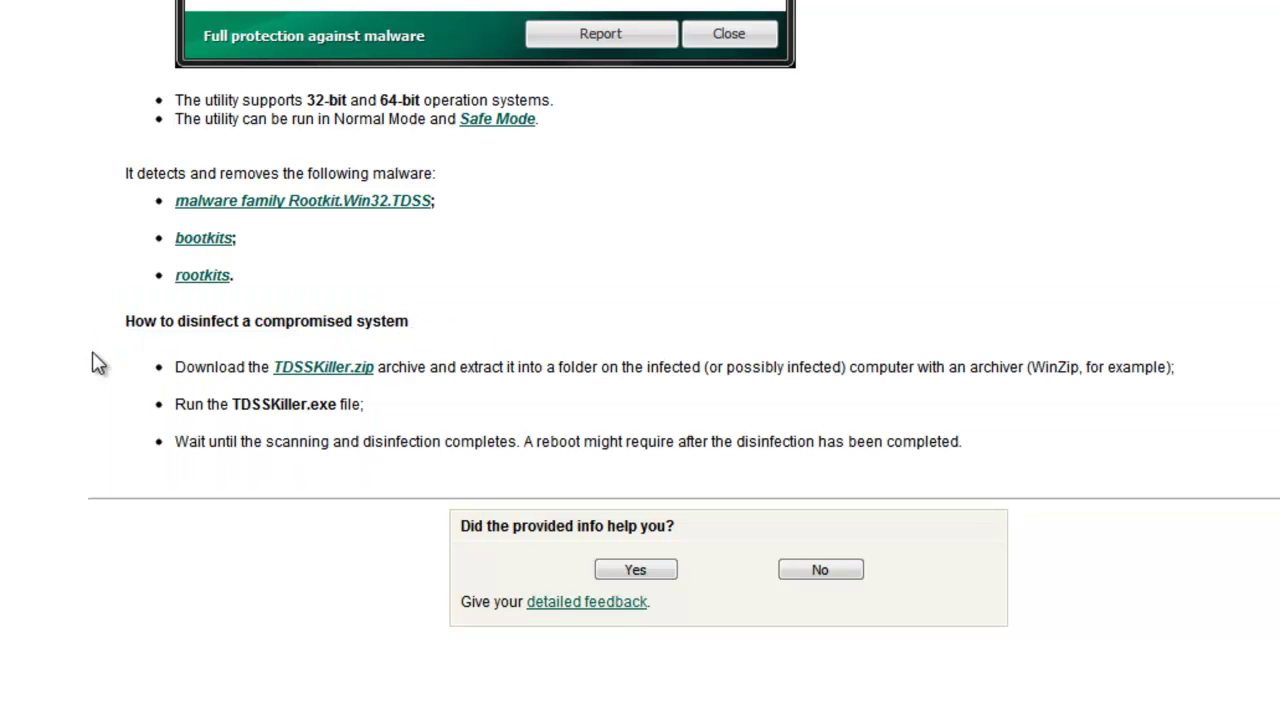
Download tdsskiller.zip, show it in Downloads, and extract it there with 7-Zip Extract Here
{"action": "left_click", "coordinate": [360, 372]}
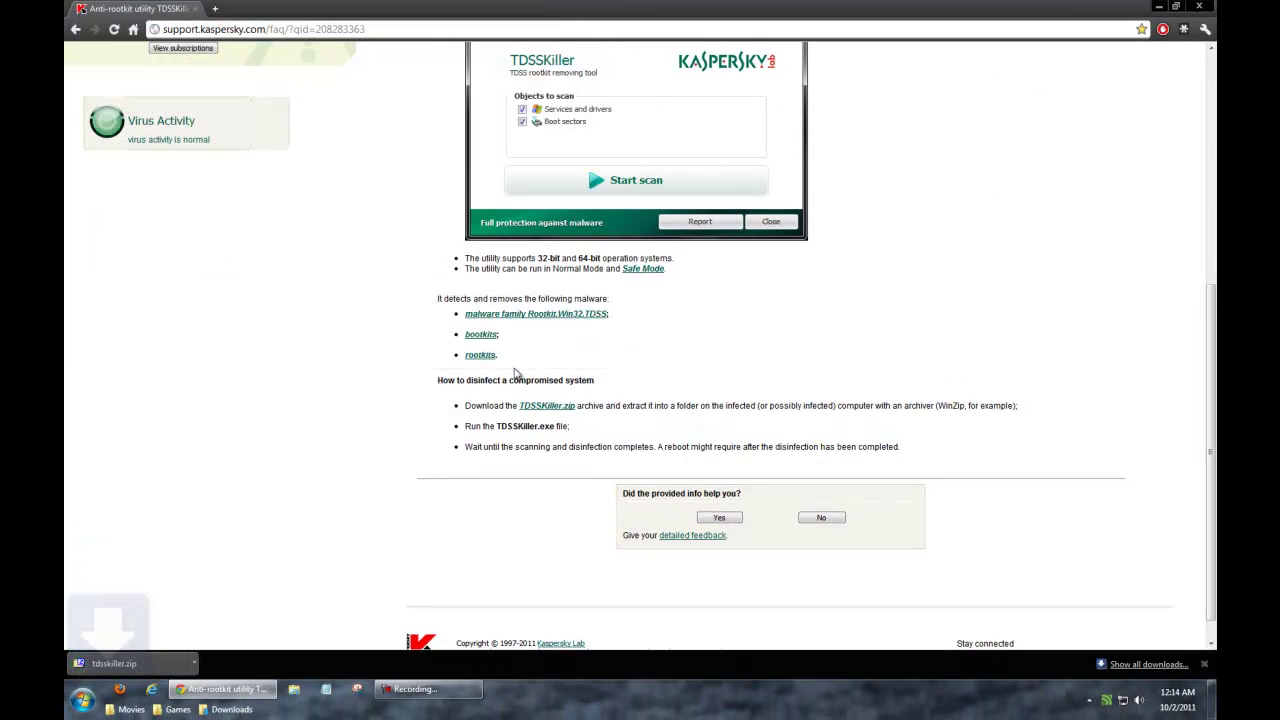
{"action": "left_click", "coordinate": [200, 664]}
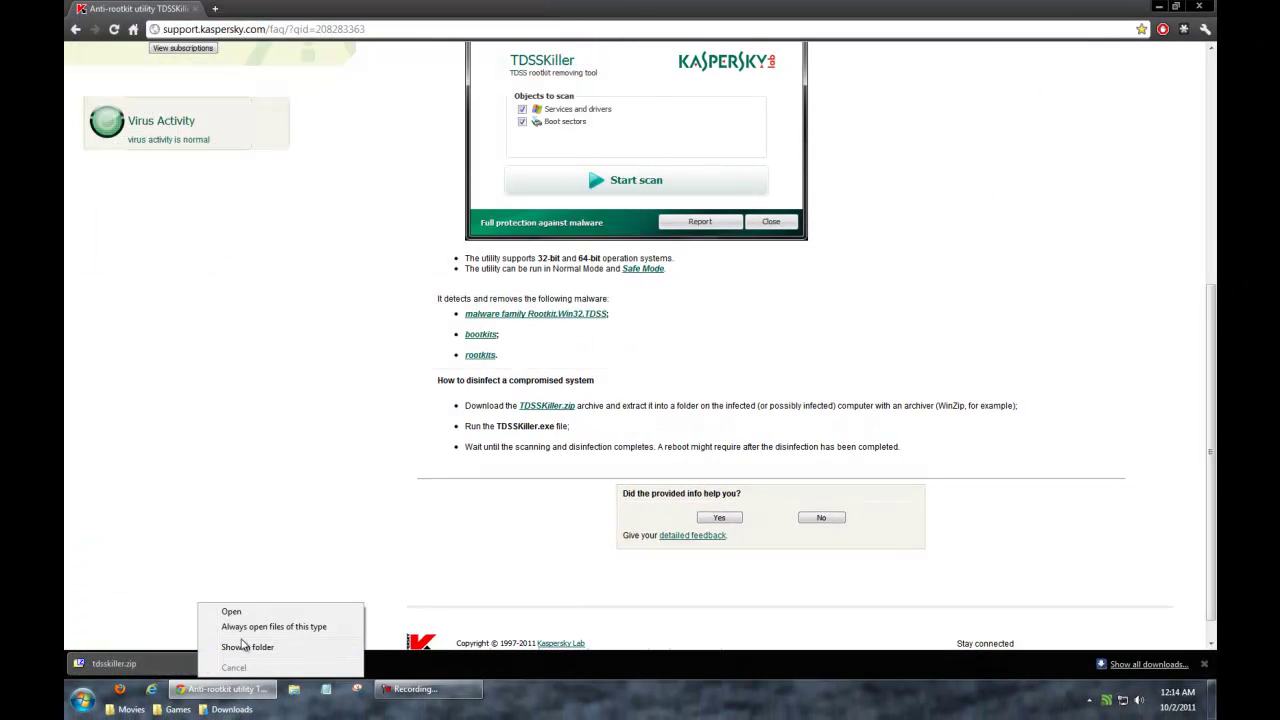
{"action": "left_click", "coordinate": [245, 649]}
{"action": "right_click", "coordinate": [624, 254]}
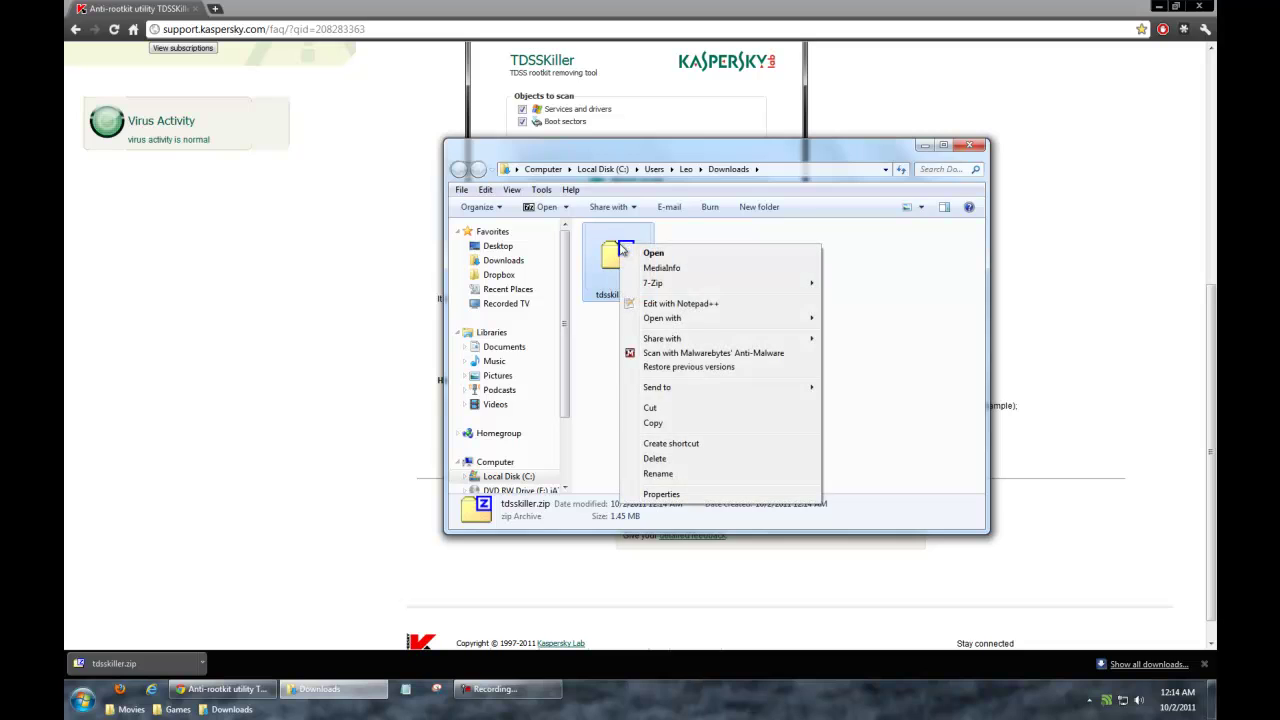
{"action": "mouse_move", "coordinate": [698, 318]}
{"action": "mouse_move", "coordinate": [705, 284]}
{"action": "left_click", "coordinate": [855, 313]}
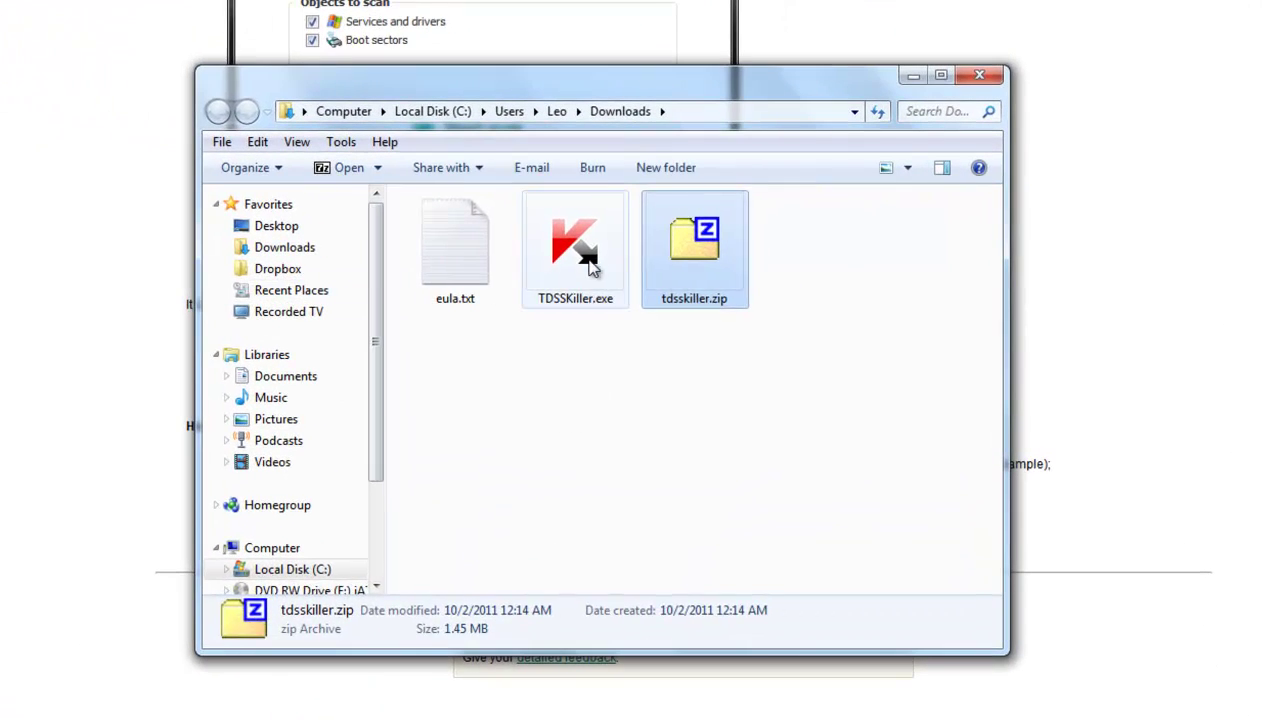
Run the extracted TDSSKiller.exe as administrator
{"action": "left_click", "coordinate": [590, 262]}
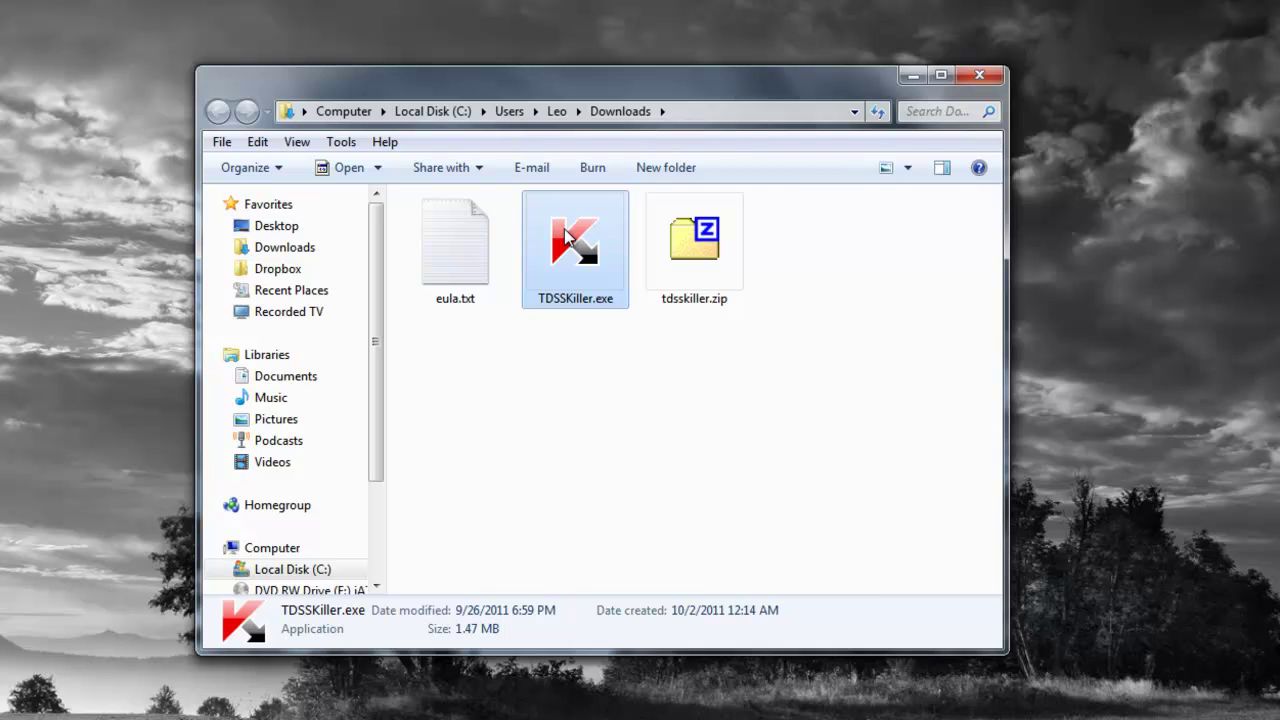
{"action": "right_click", "coordinate": [564, 228]}
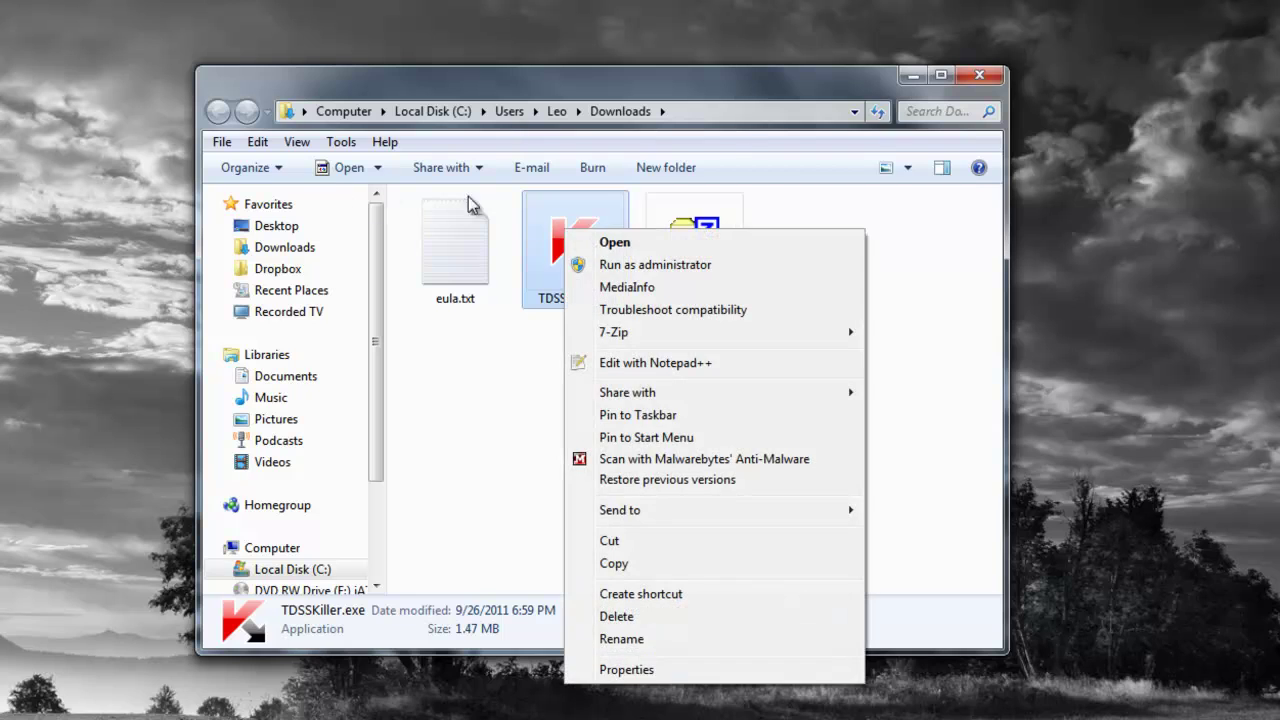
{"action": "left_click", "coordinate": [640, 266]}
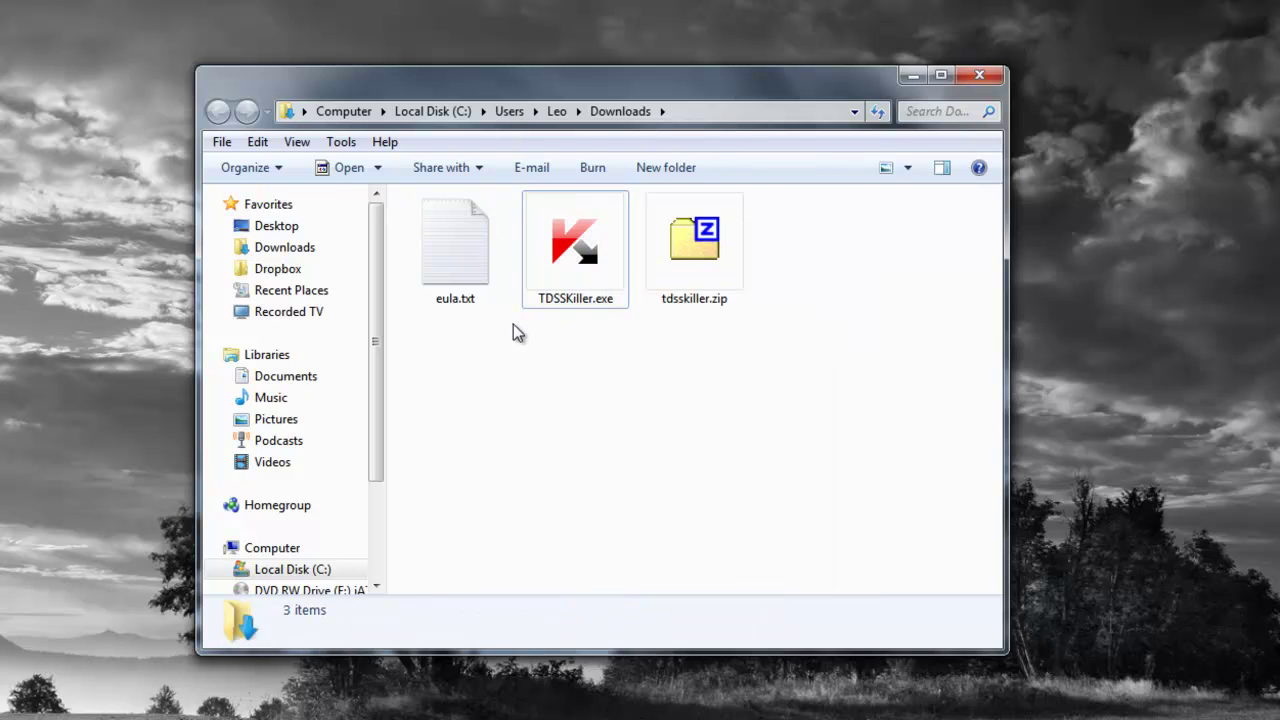
{"action": "left_click", "coordinate": [565, 262]}
{"action": "right_click", "coordinate": [565, 262]}
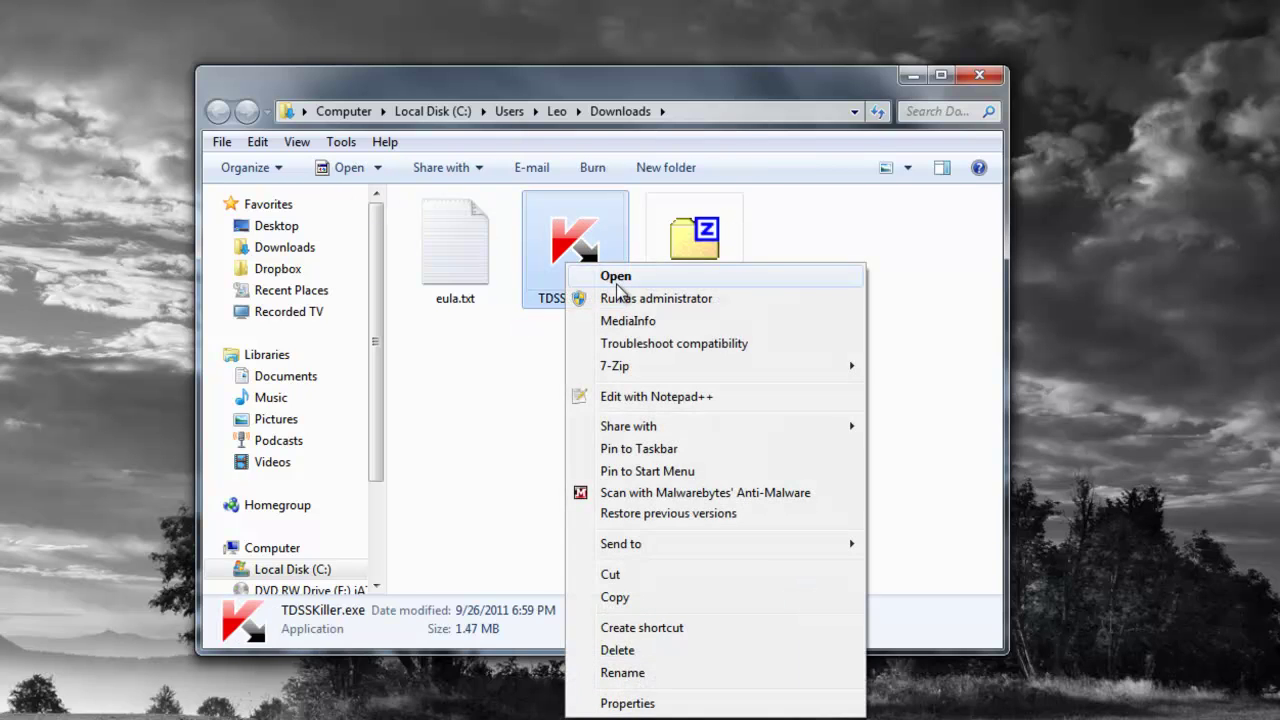
{"action": "left_click", "coordinate": [619, 297]}
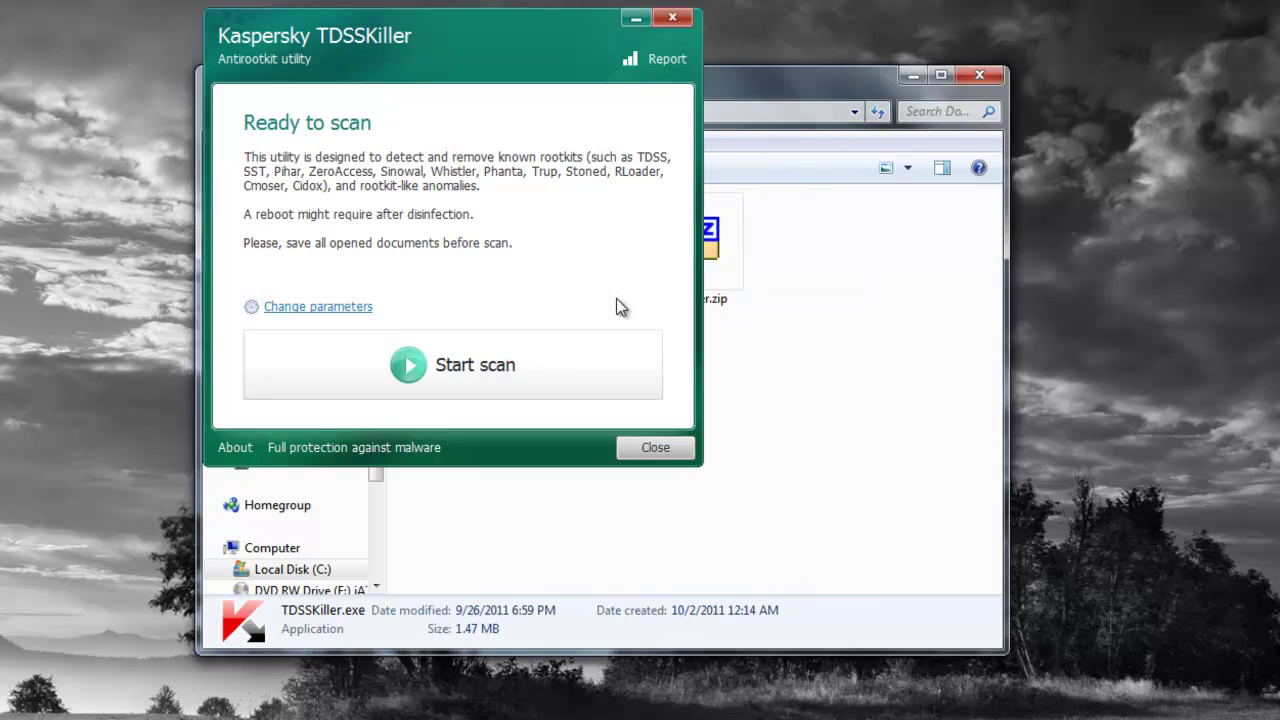
Reposition the TDSSKiller window and minimize the Downloads folder window
{"action": "left_click_drag", "start_coordinate": [414, 37], "coordinate": [529, 101]}
{"action": "left_click", "coordinate": [914, 76]}
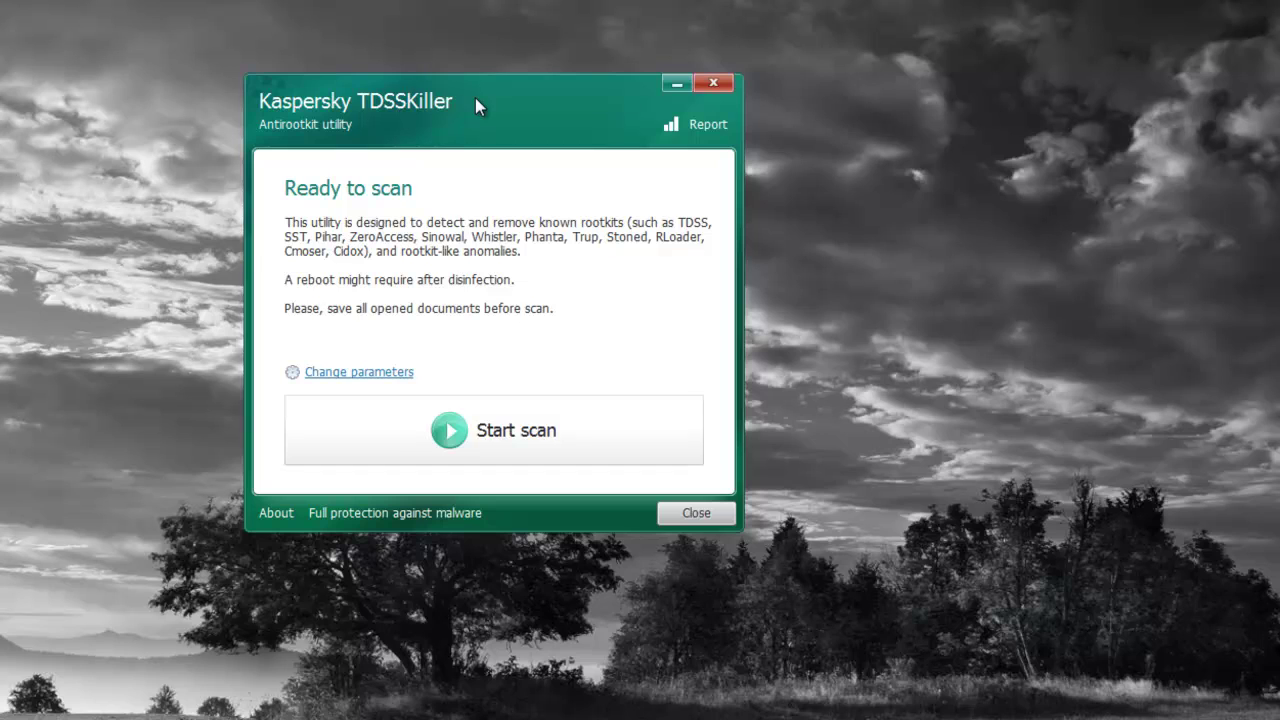
{"action": "left_click_drag", "start_coordinate": [475, 98], "coordinate": [479, 129]}
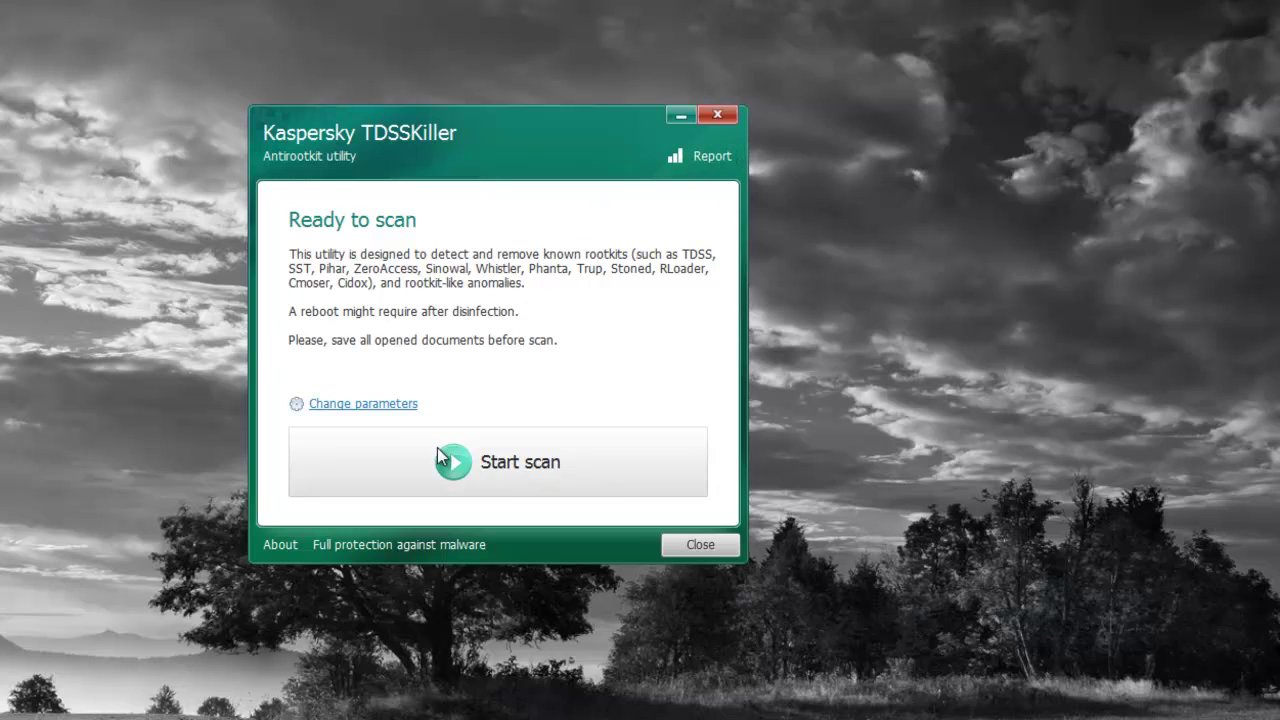
Run the rootkit scan and quarantine the found threat
{"action": "left_click", "coordinate": [516, 478]}
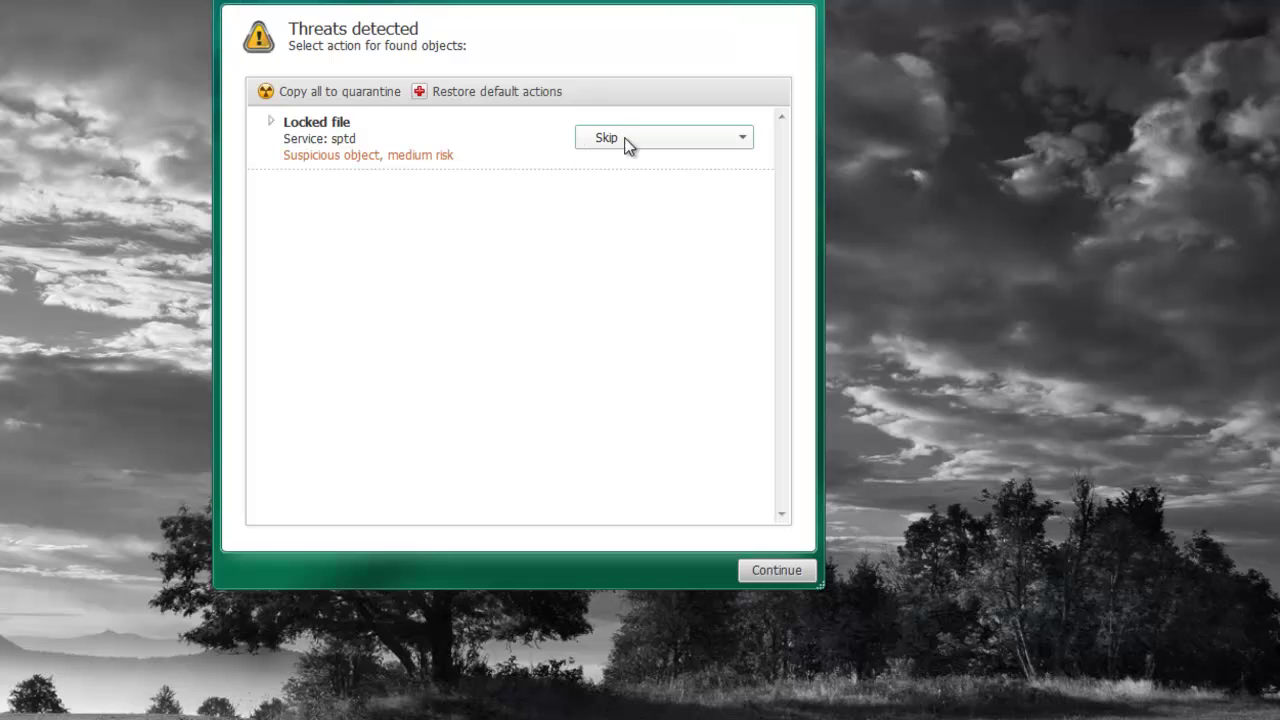
{"action": "left_click", "coordinate": [334, 93]}
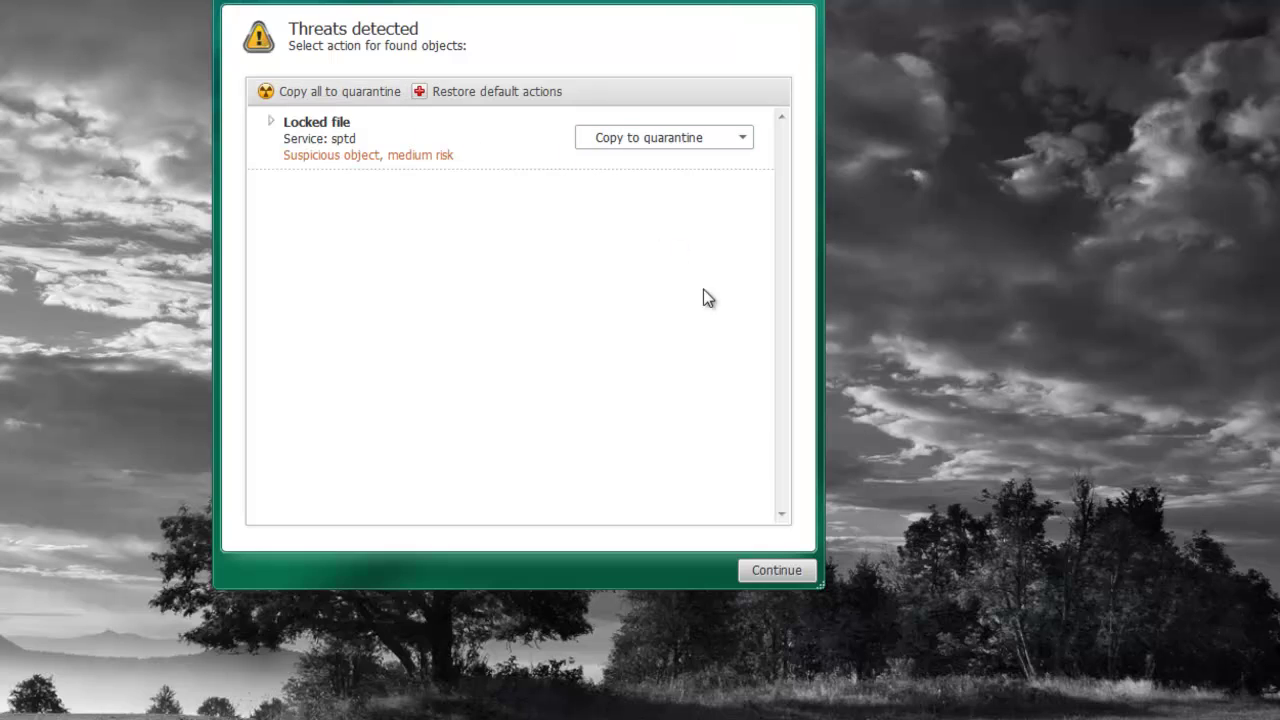
{"action": "left_click", "coordinate": [795, 573]}
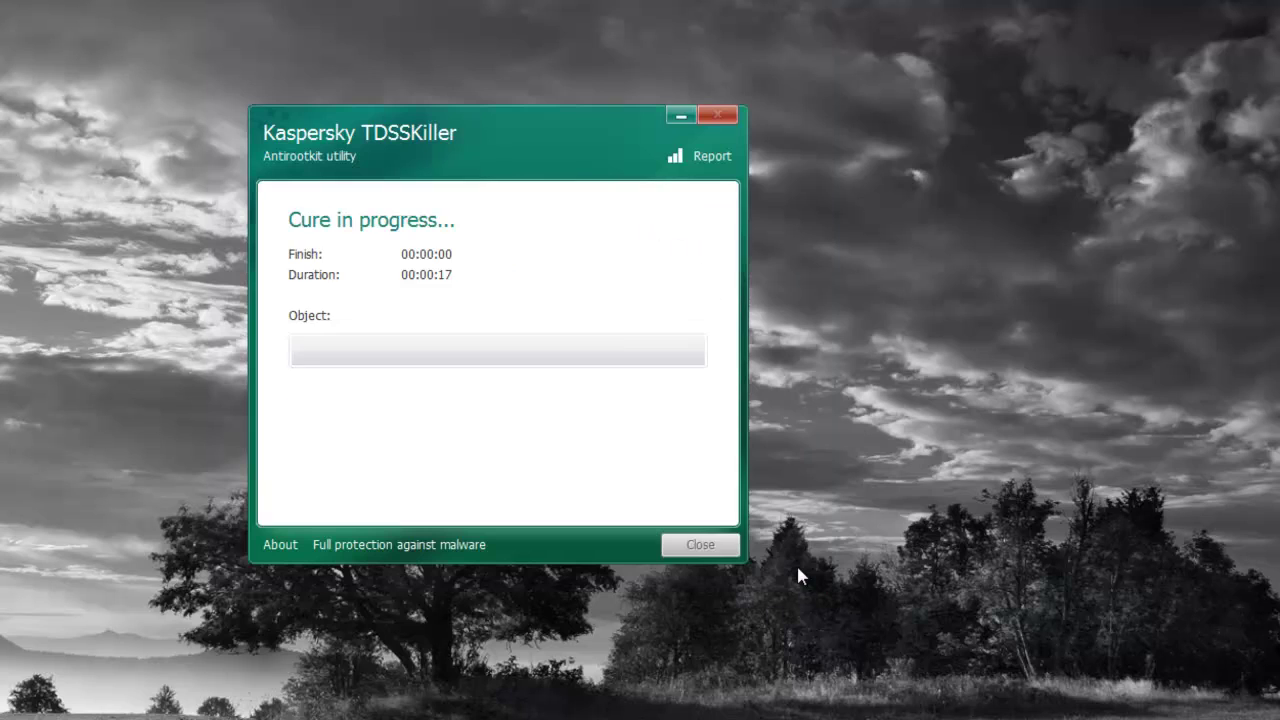
Check TDSSKiller's version information, then move the results window up and left
{"action": "left_click", "coordinate": [452, 166]}
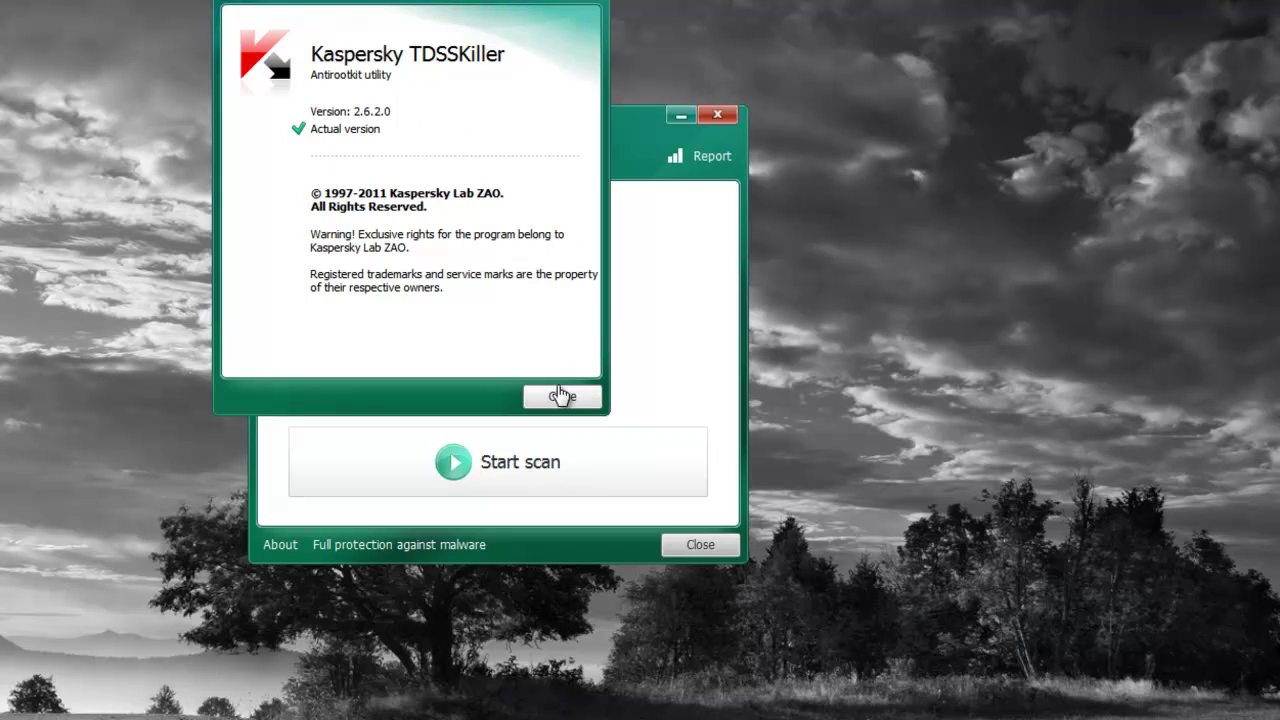
{"action": "left_click", "coordinate": [562, 396]}
{"action": "left_click_drag", "start_coordinate": [514, 138], "coordinate": [565, 179]}
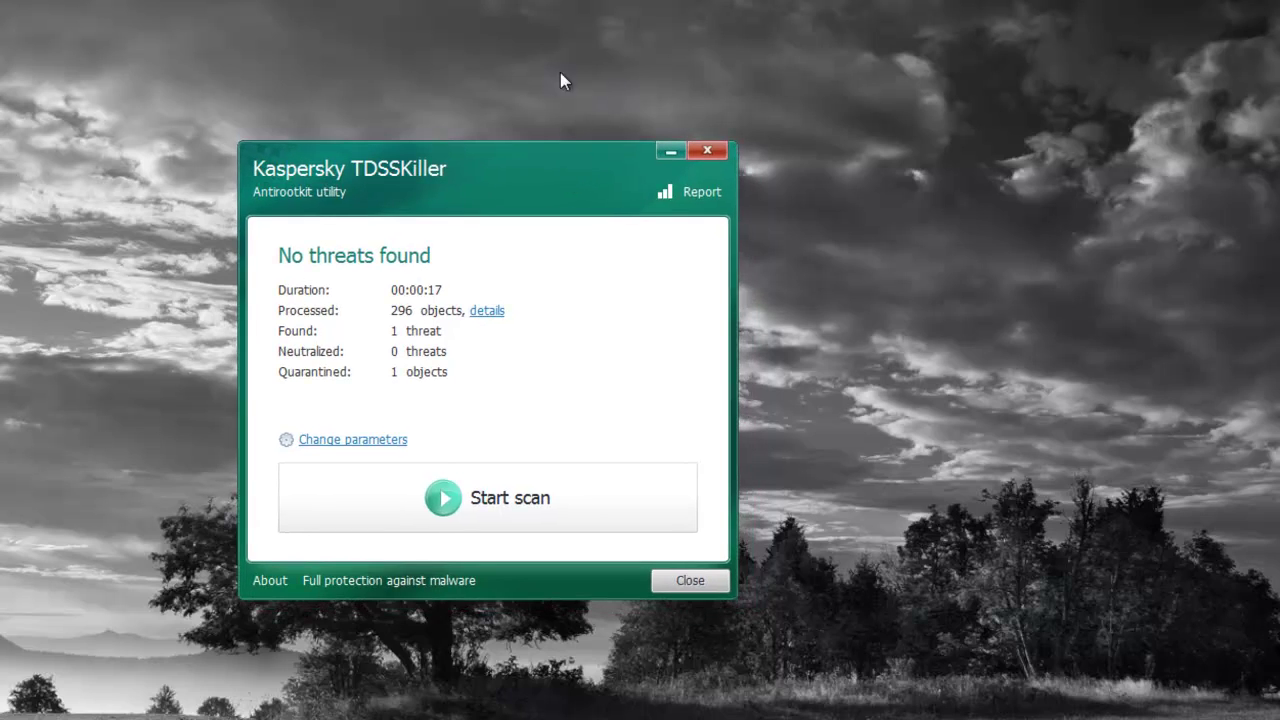
{"action": "left_click_drag", "start_coordinate": [460, 172], "coordinate": [443, 86]}
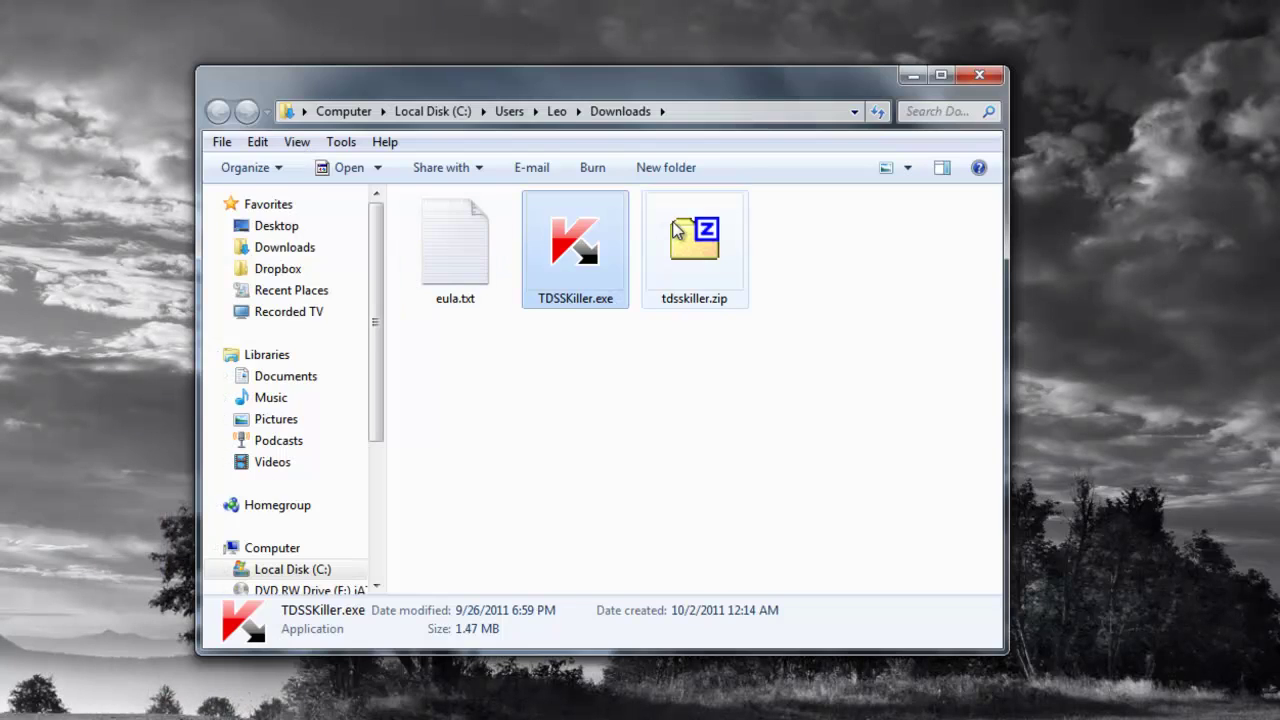
Select tdsskiller.zip and then TDSSKiller.exe in the Downloads folder
{"action": "key", "text": "alt"}
{"action": "key", "text": "Escape"}
{"action": "left_click", "coordinate": [704, 295]}
{"action": "left_click", "coordinate": [608, 303]}
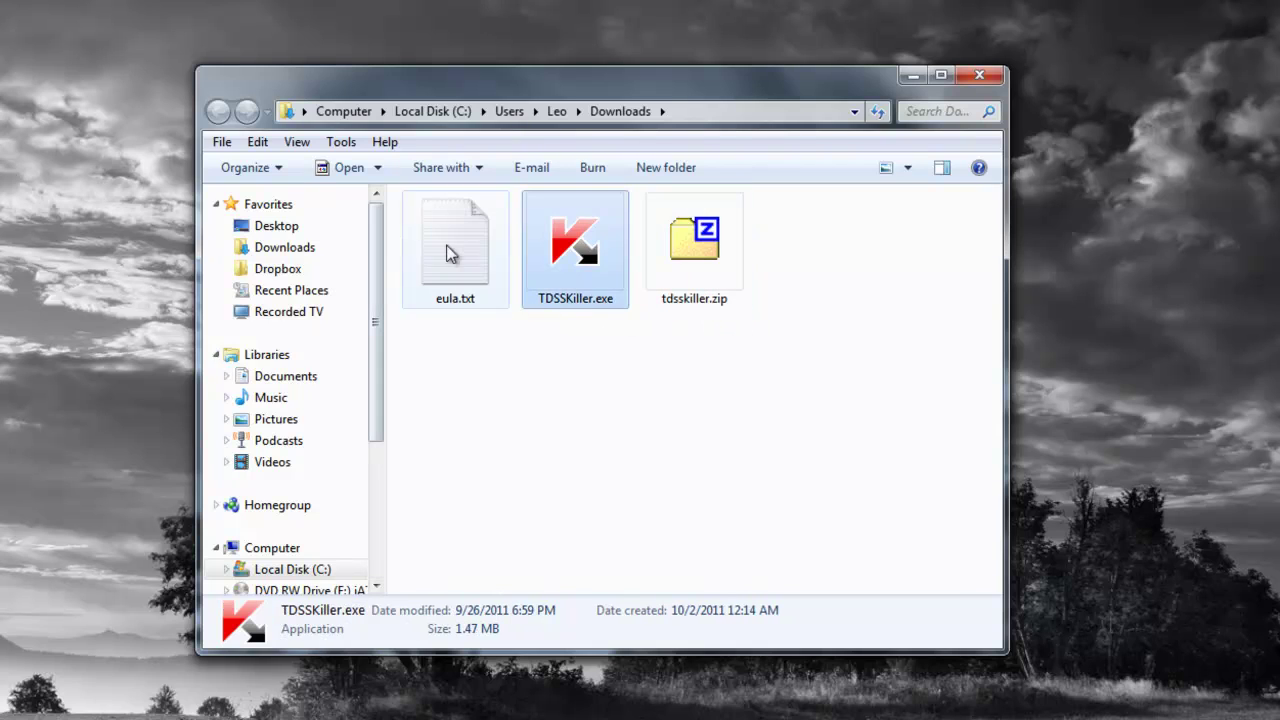
In Folder Options' View settings, confirm extensions for known file types are shown
{"action": "left_click", "coordinate": [300, 142]}
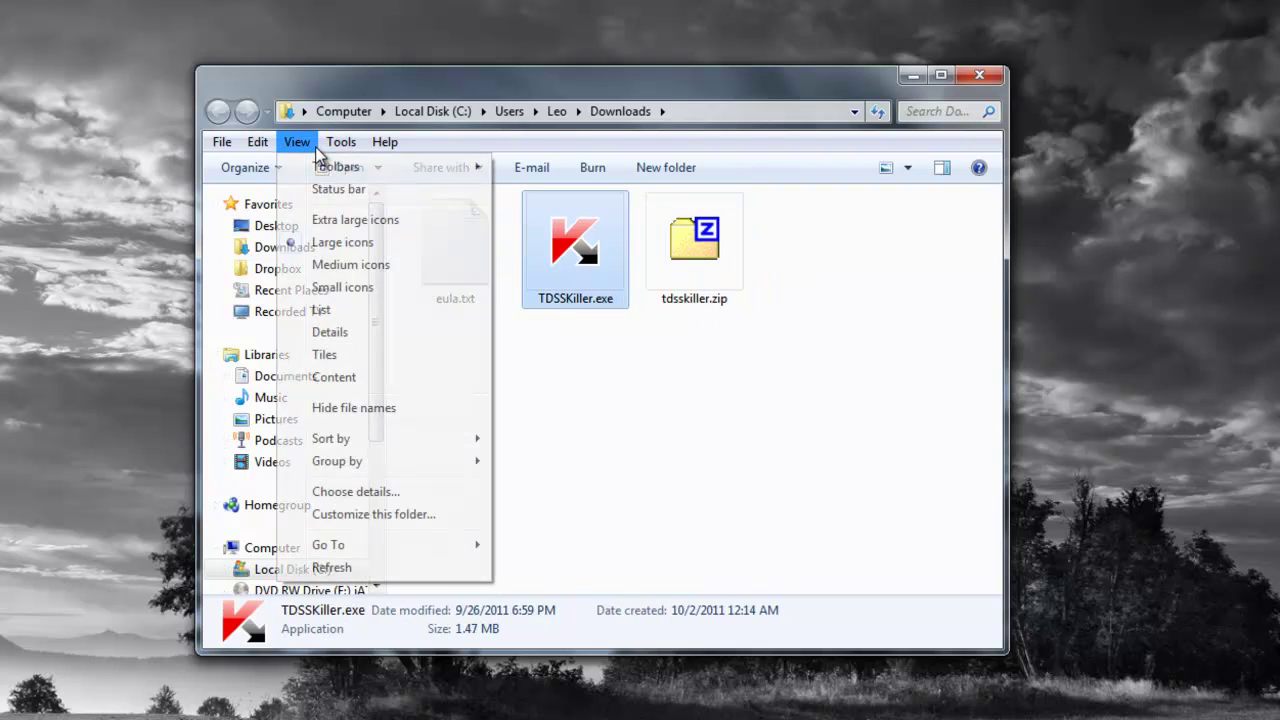
{"action": "mouse_move", "coordinate": [340, 142]}
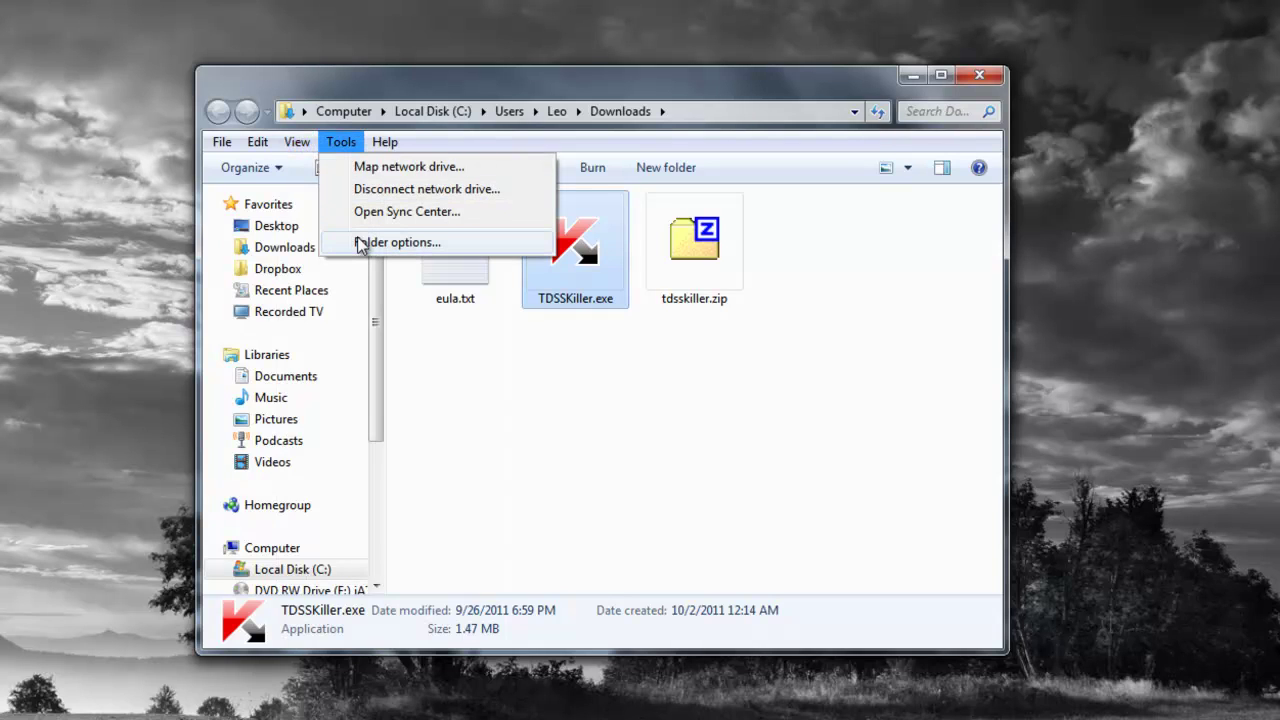
{"action": "left_click", "coordinate": [395, 242]}
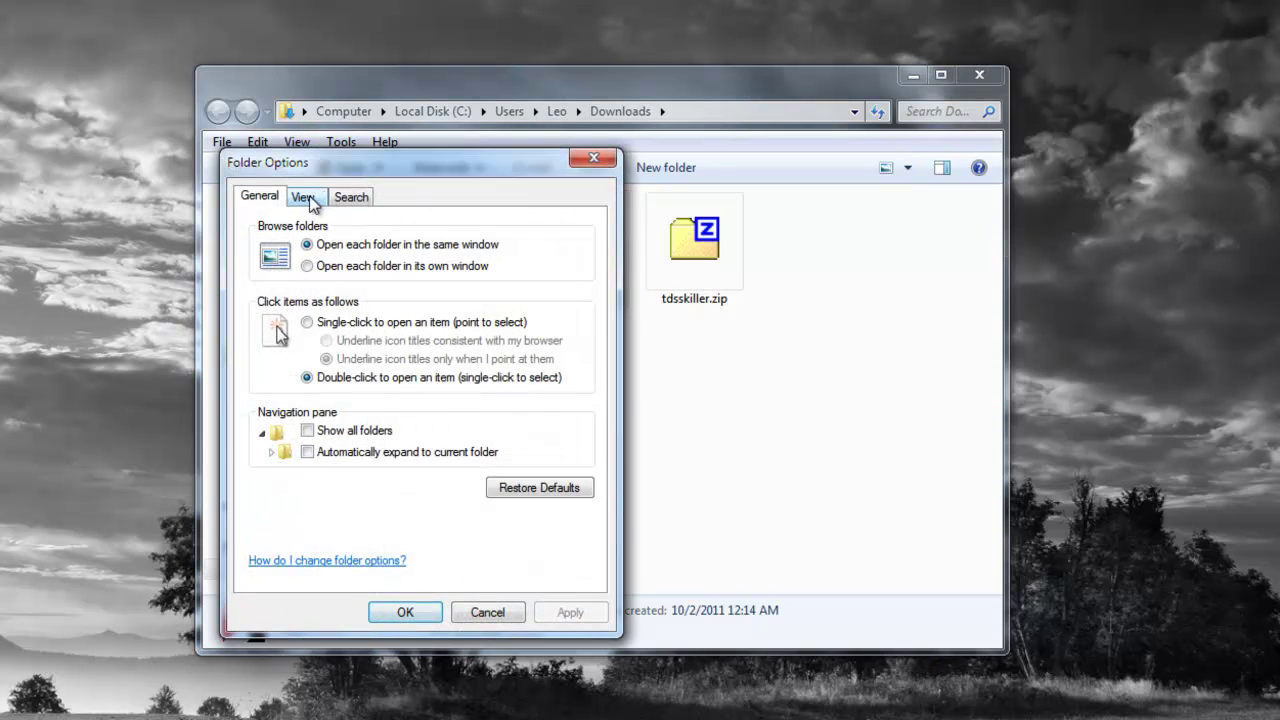
{"action": "left_click", "coordinate": [303, 197]}
{"action": "mouse_move", "coordinate": [583, 395]}
{"action": "left_mouse_down"}
{"action": "mouse_move", "coordinate": [582, 482]}
{"action": "mouse_move", "coordinate": [581, 398]}
{"action": "mouse_move", "coordinate": [580, 420]}
{"action": "left_mouse_up"}
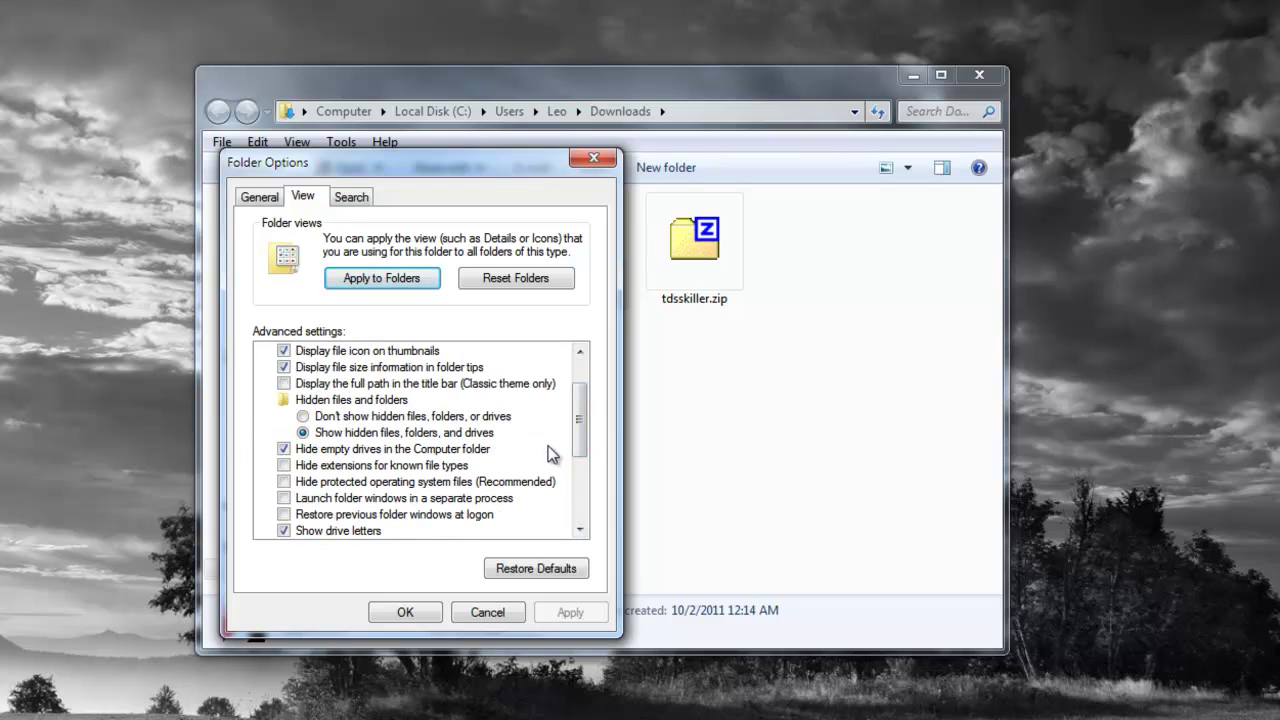
{"action": "scroll", "coordinate": [576, 434], "scroll_direction": "up", "scroll_amount": 1}
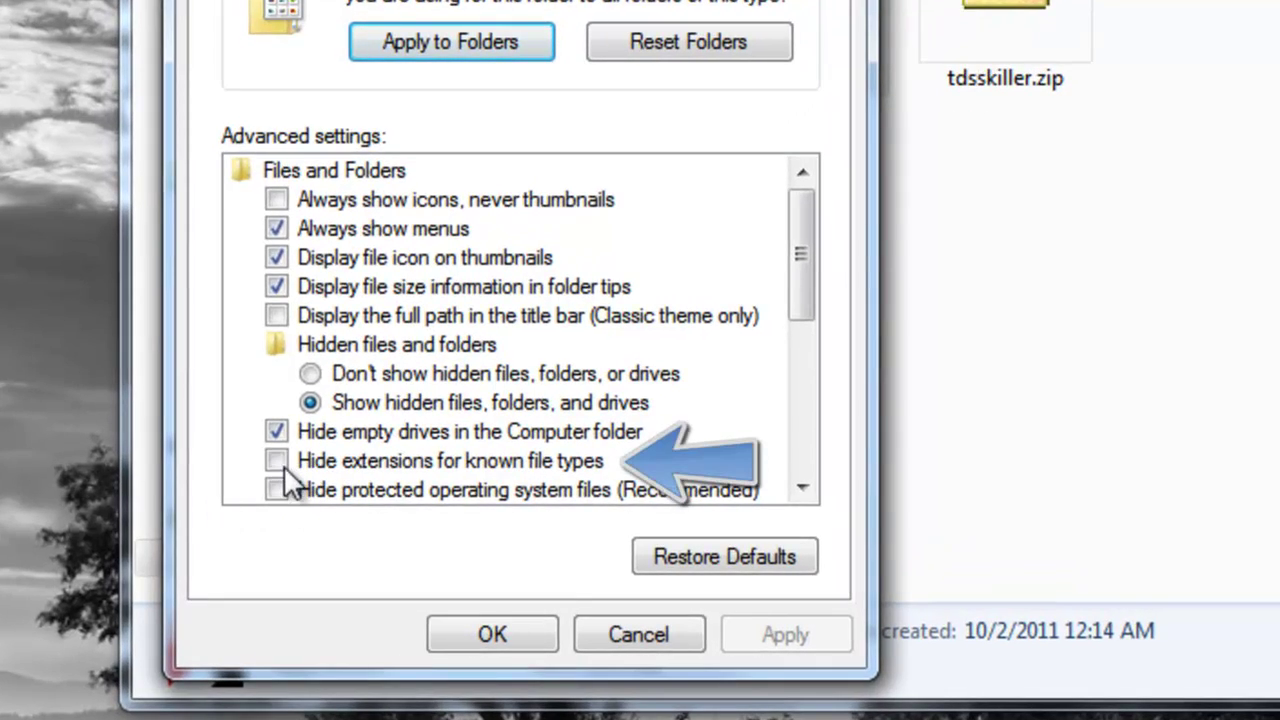
{"action": "left_click", "coordinate": [440, 632]}
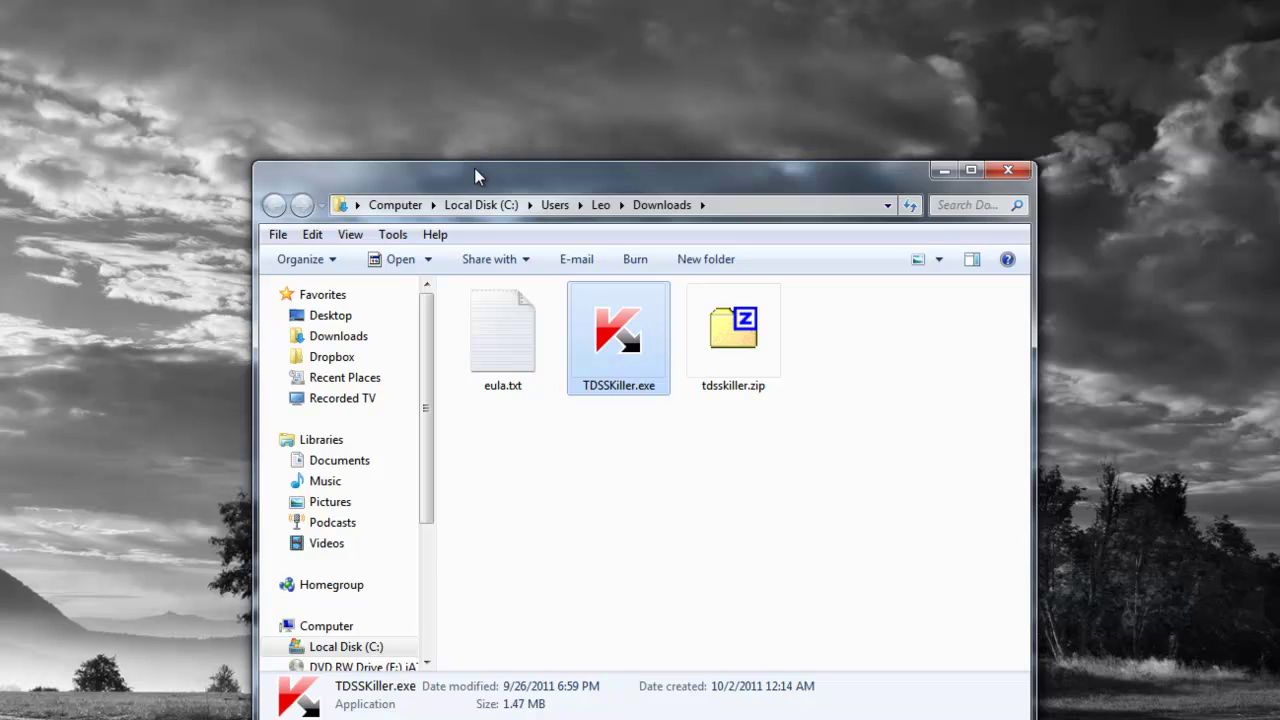
Move the Explorer window up and left and bring up TDSSKiller.exe's actions
{"action": "left_click_drag", "start_coordinate": [526, 189], "coordinate": [465, 179]}
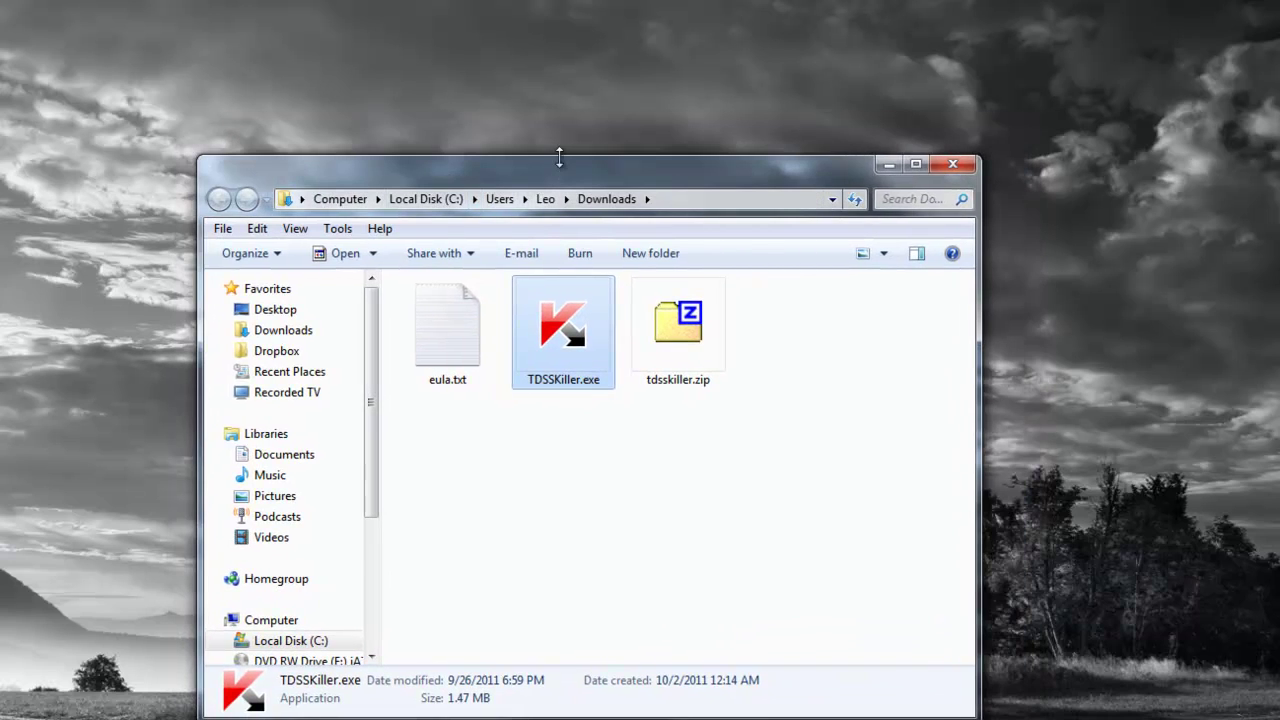
{"action": "left_click_drag", "start_coordinate": [561, 180], "coordinate": [546, 128]}
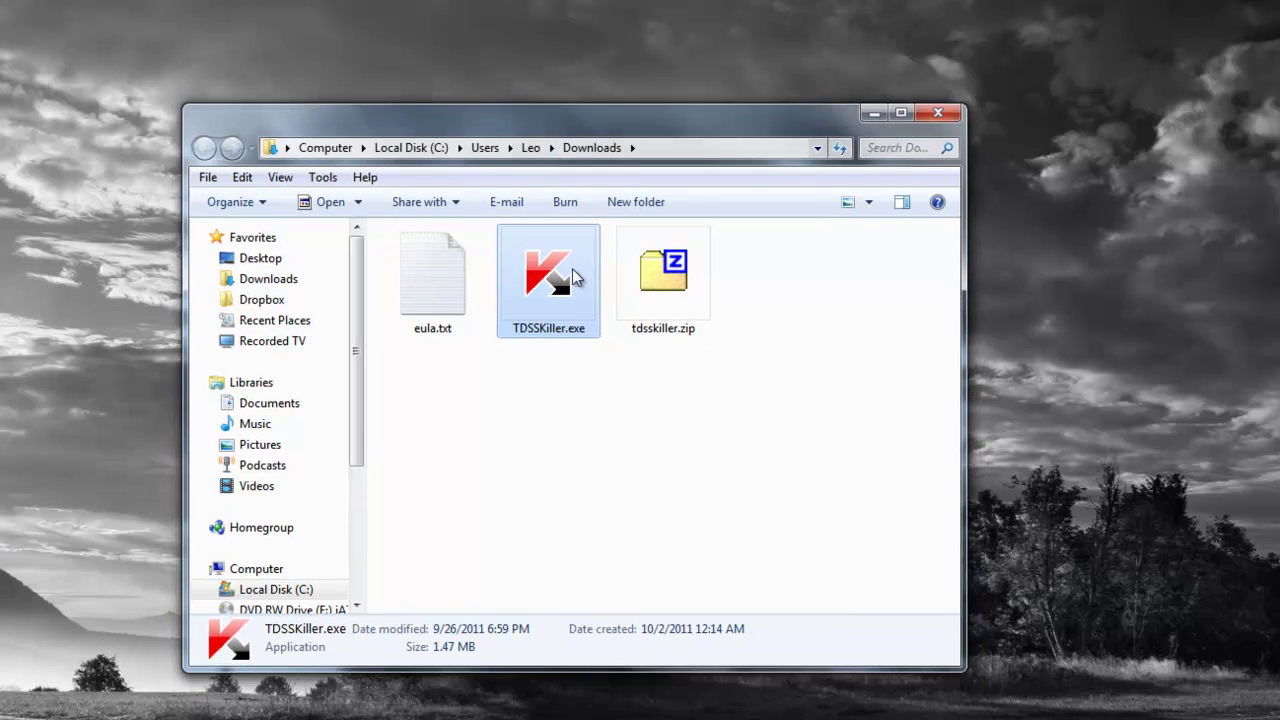
{"action": "right_click", "coordinate": [572, 268]}
{"action": "left_click", "coordinate": [491, 417]}
View the properties of TDSSKiller.exe, then close them
{"action": "right_click", "coordinate": [503, 313]}
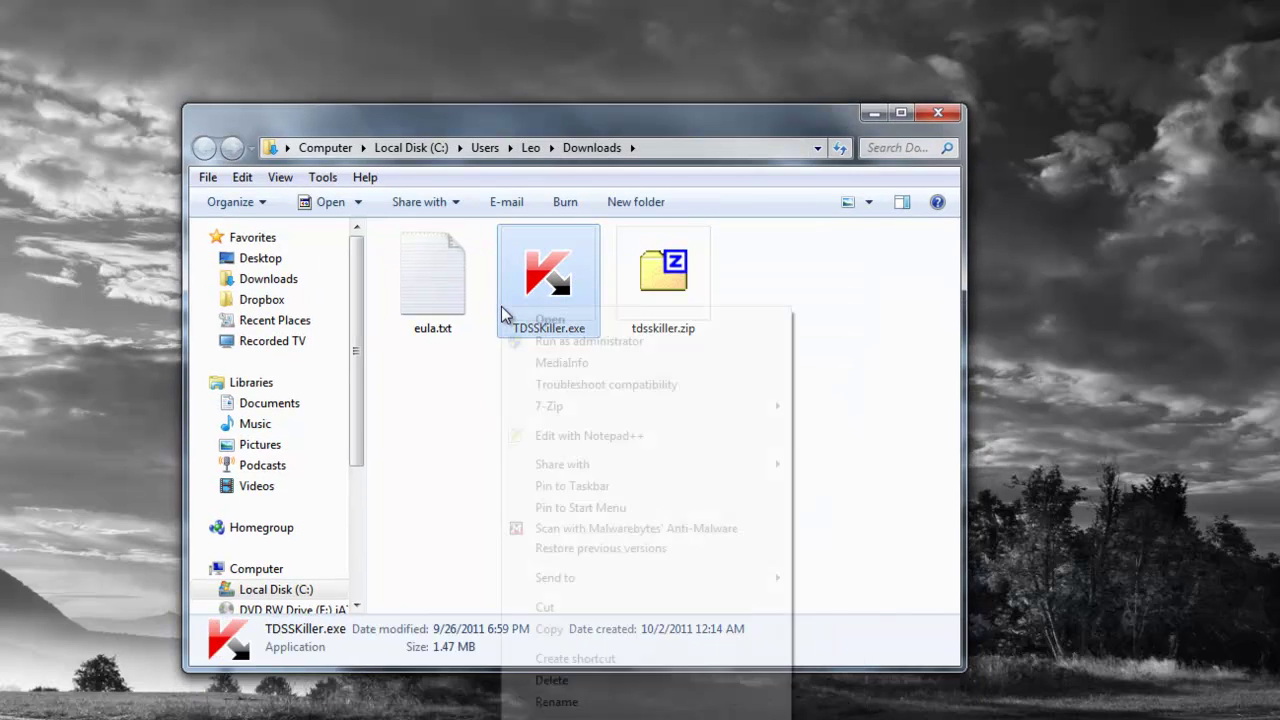
{"action": "left_click", "coordinate": [634, 714]}
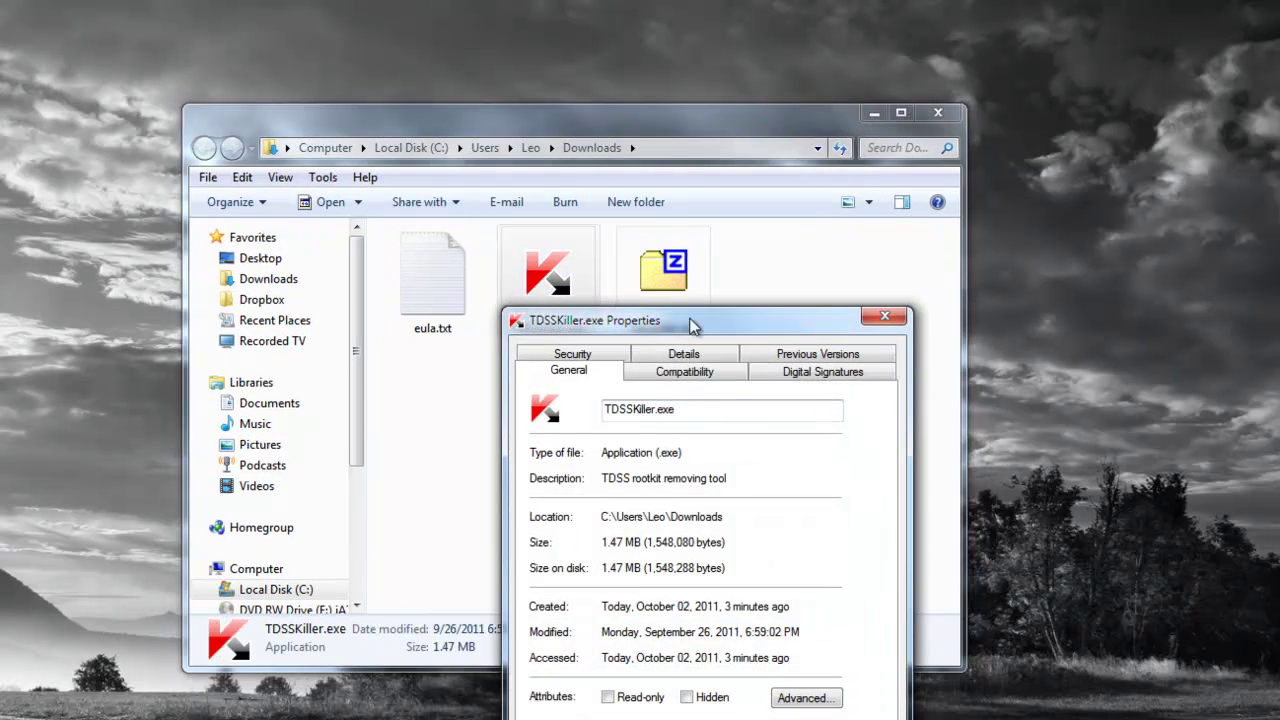
{"action": "left_click", "coordinate": [884, 316]}
Rename TDSSKiller.exe to 123.com and accept the extension-change warning
{"action": "right_click", "coordinate": [549, 296]}
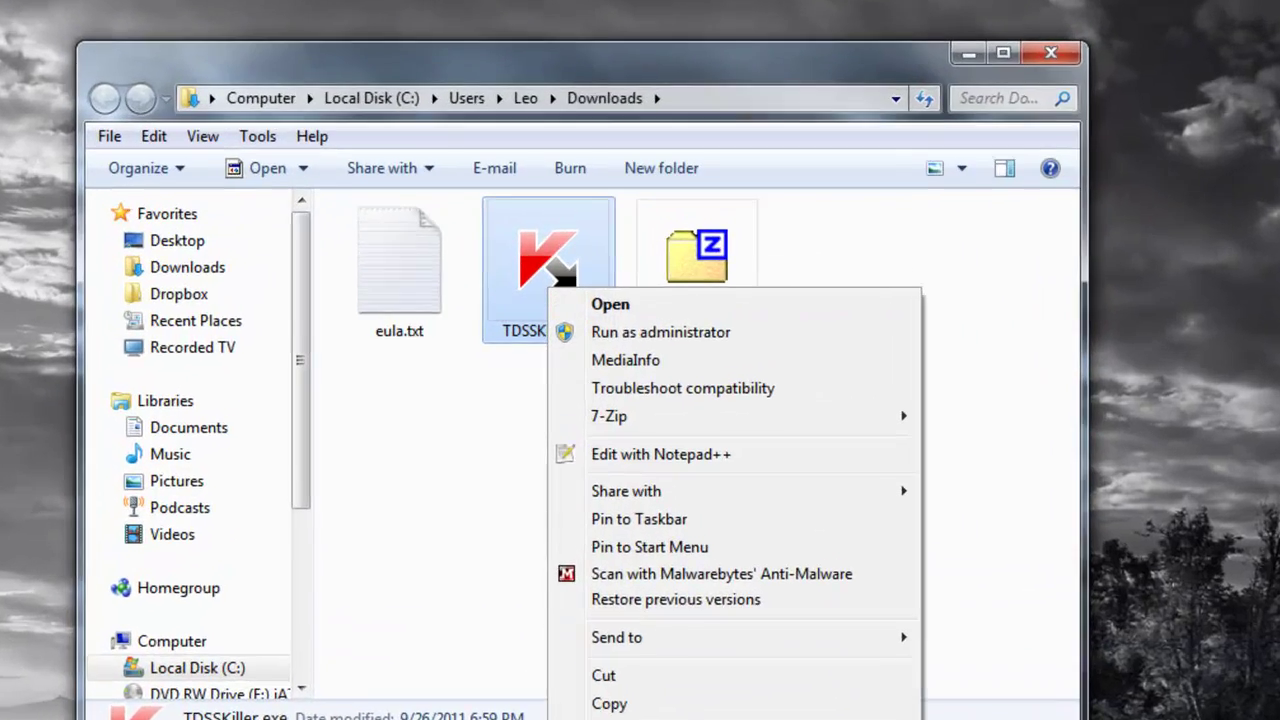
{"action": "left_click", "coordinate": [603, 690]}
{"action": "left_click_drag", "start_coordinate": [596, 328], "coordinate": [453, 328]}
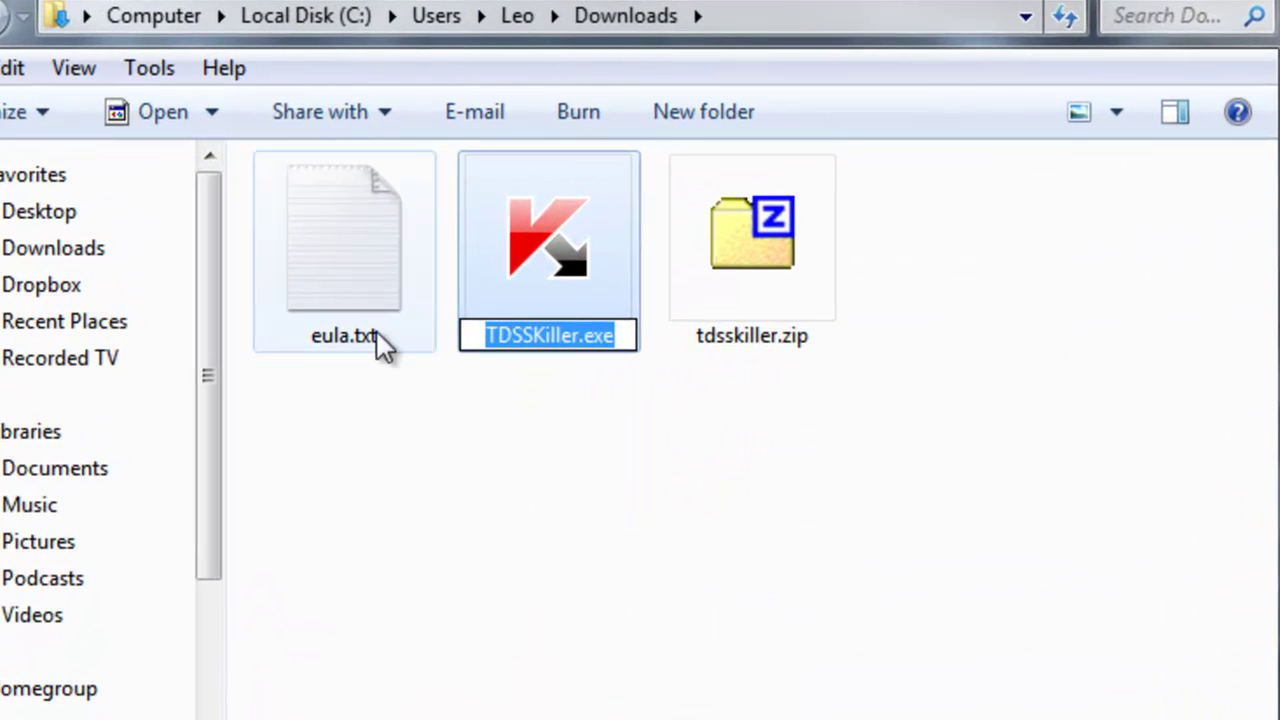
{"action": "key", "text": "BackSpace"}
{"action": "type", "text": "123."}
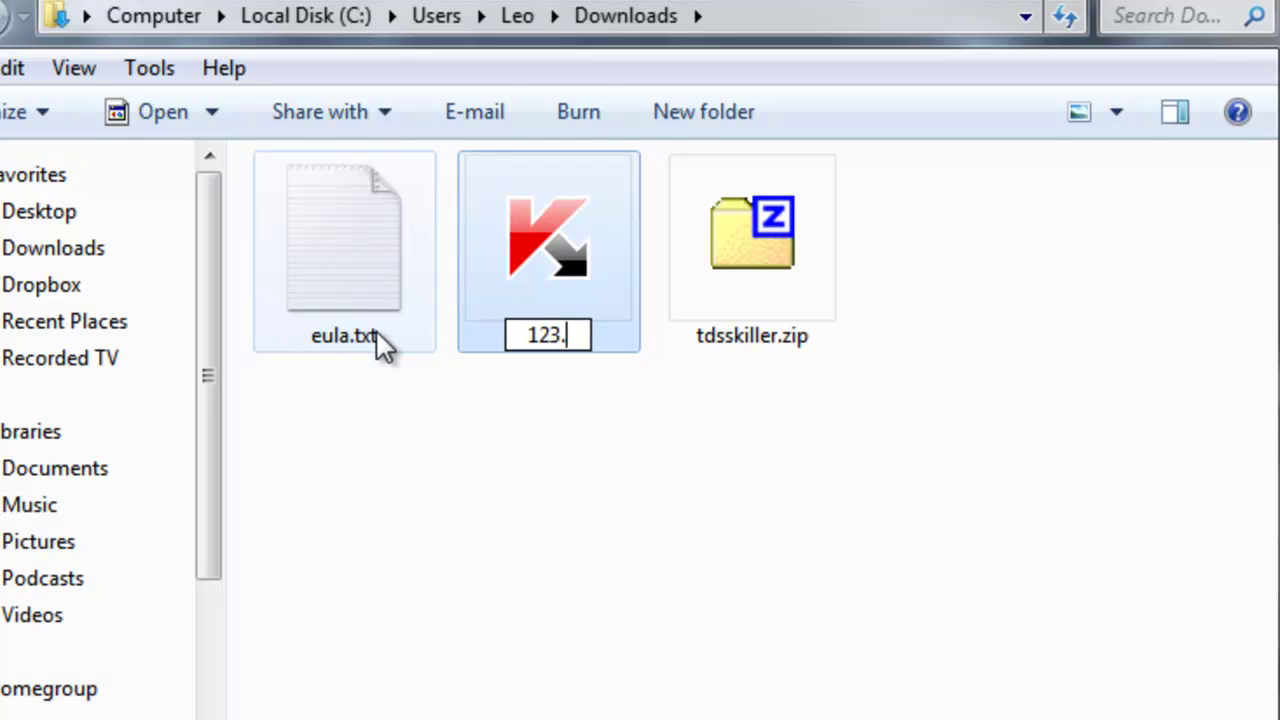
{"action": "type", "text": "com"}
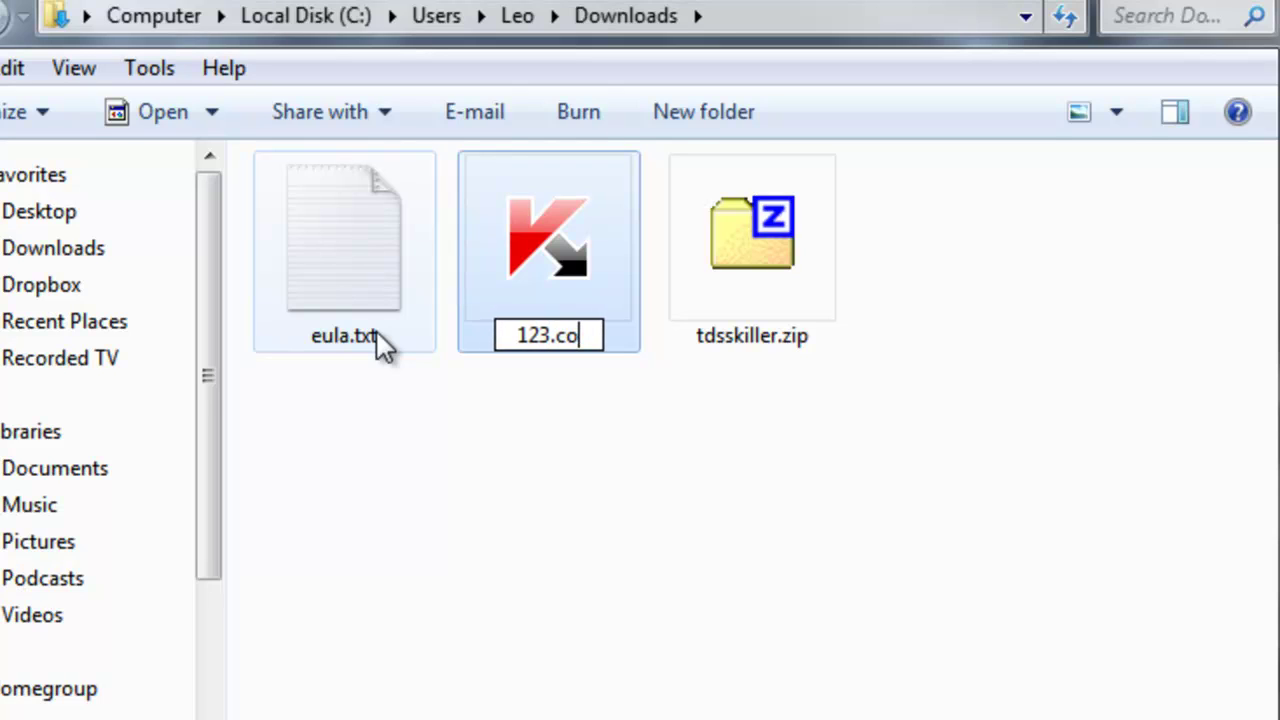
{"action": "left_click", "coordinate": [574, 588]}
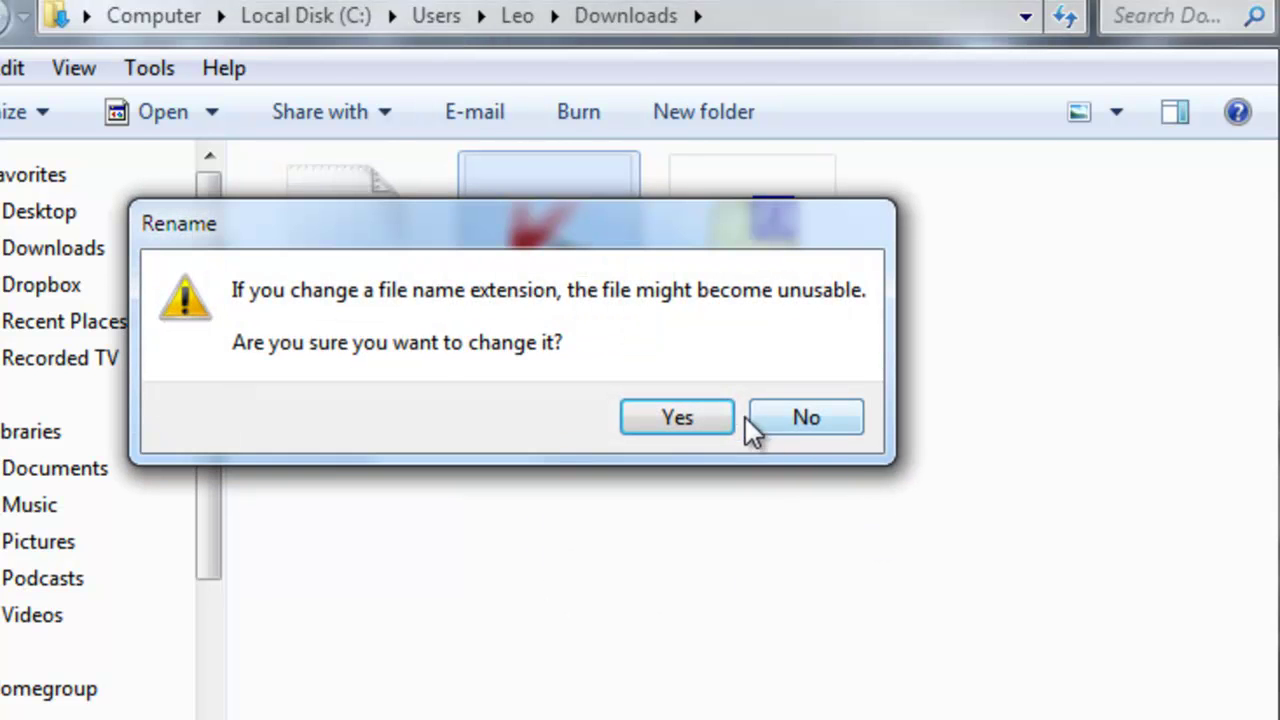
{"action": "left_click", "coordinate": [674, 420]}
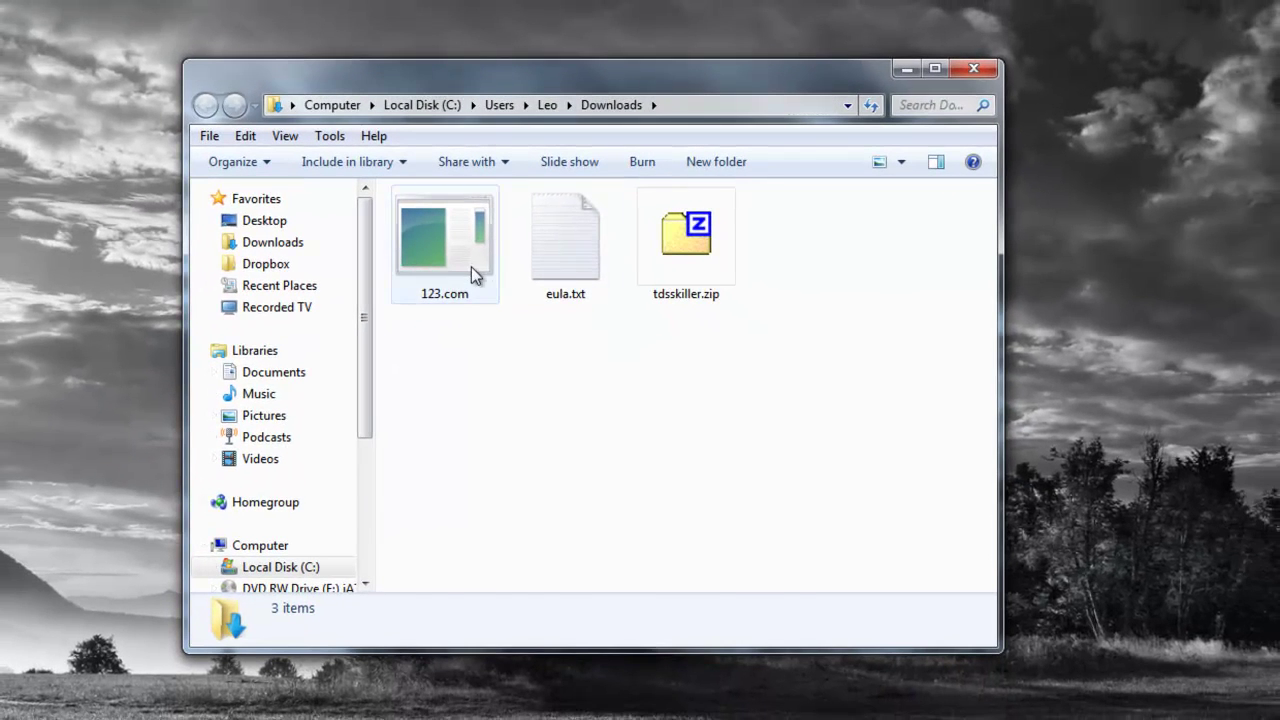
{"action": "double_click", "coordinate": [471, 267]}
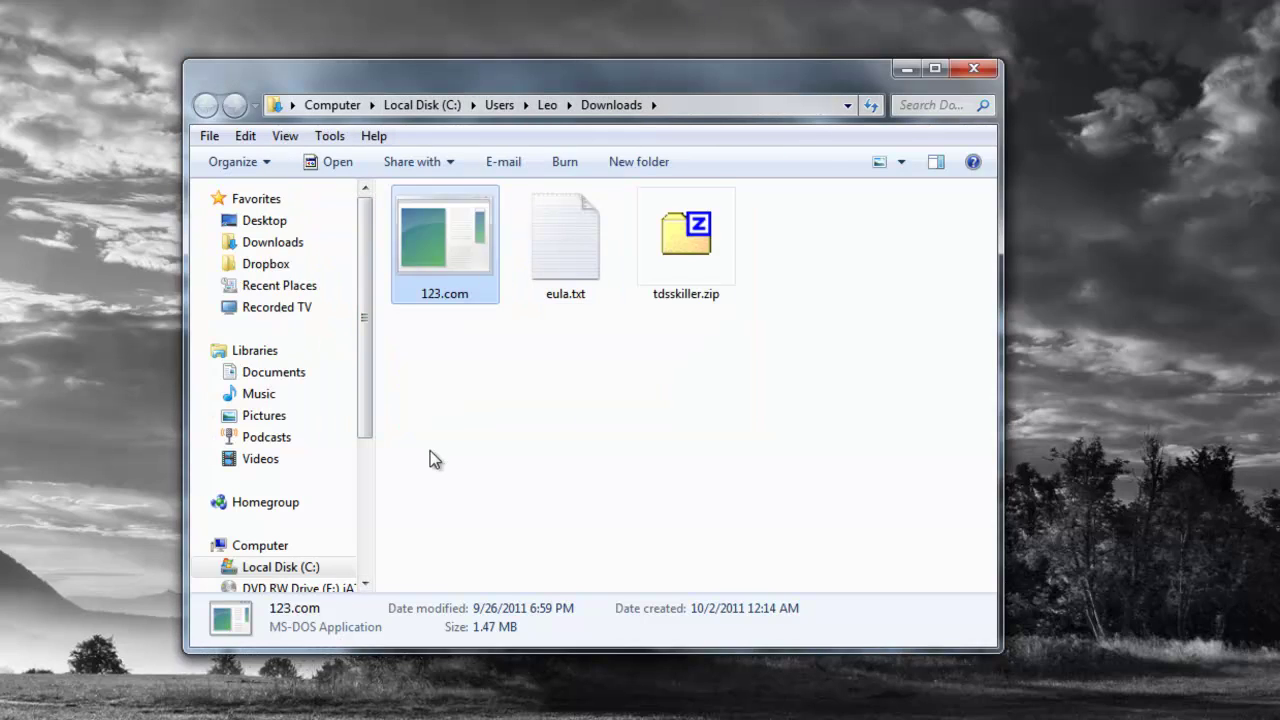
{"action": "left_click_drag", "start_coordinate": [442, 83], "coordinate": [421, 114]}
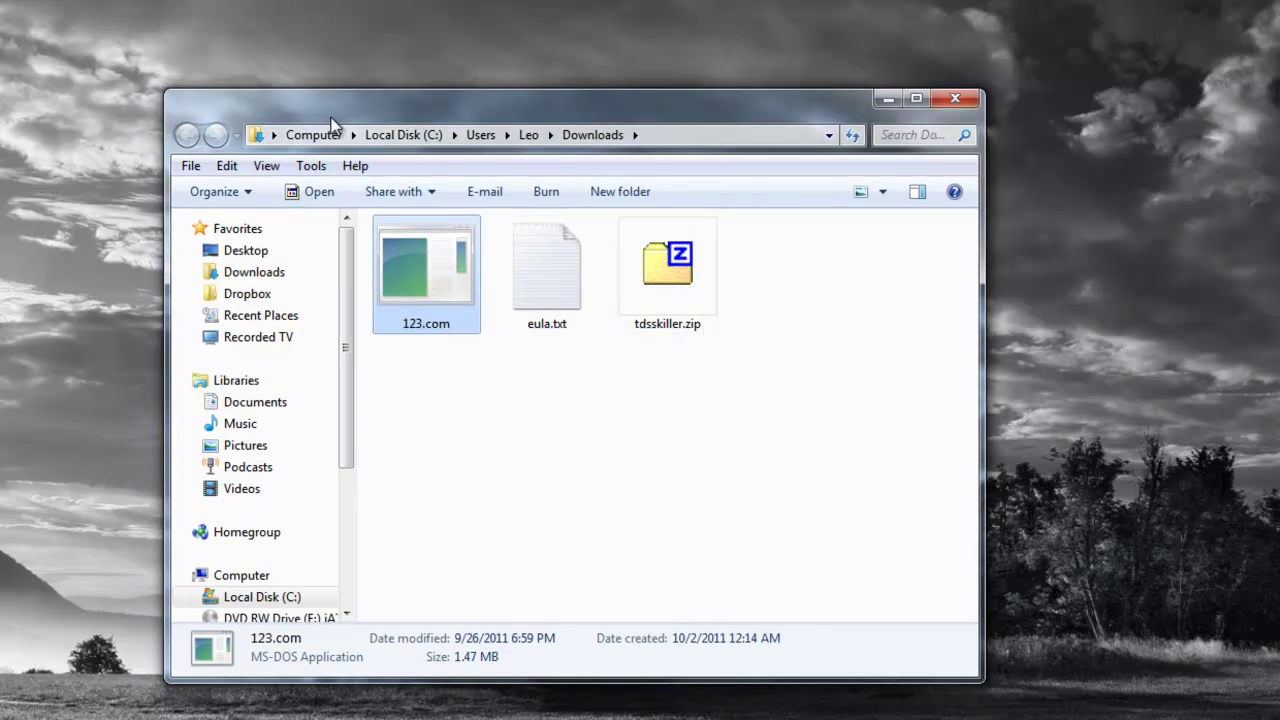
{"action": "left_click_drag", "start_coordinate": [331, 126], "coordinate": [265, 47]}
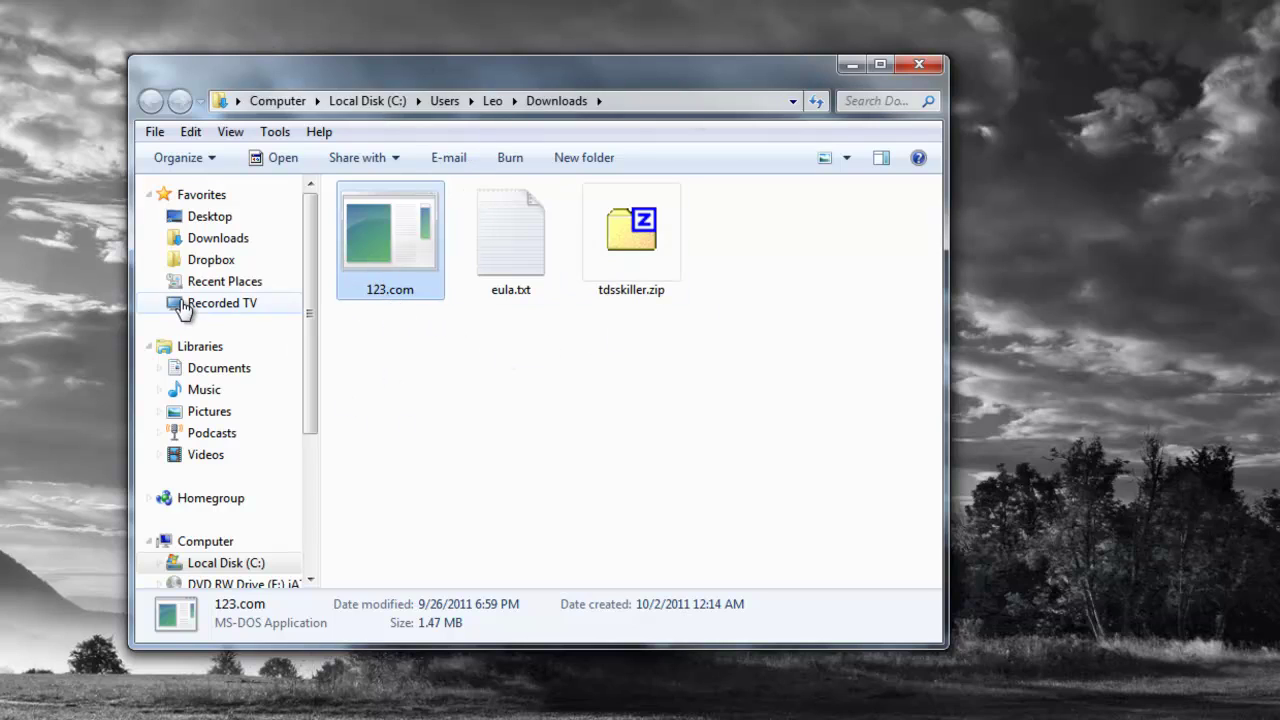
{"action": "right_click", "coordinate": [377, 244]}
{"action": "right_click", "coordinate": [368, 194]}
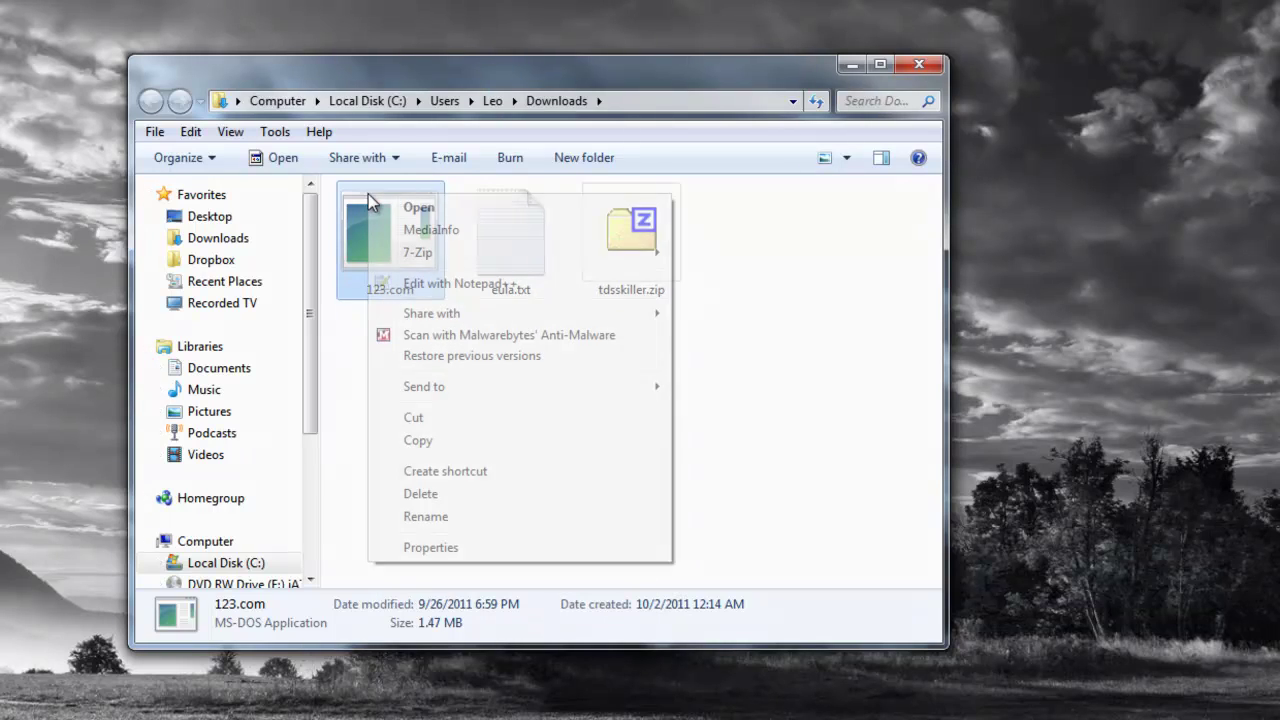
{"action": "left_click", "coordinate": [320, 271]}
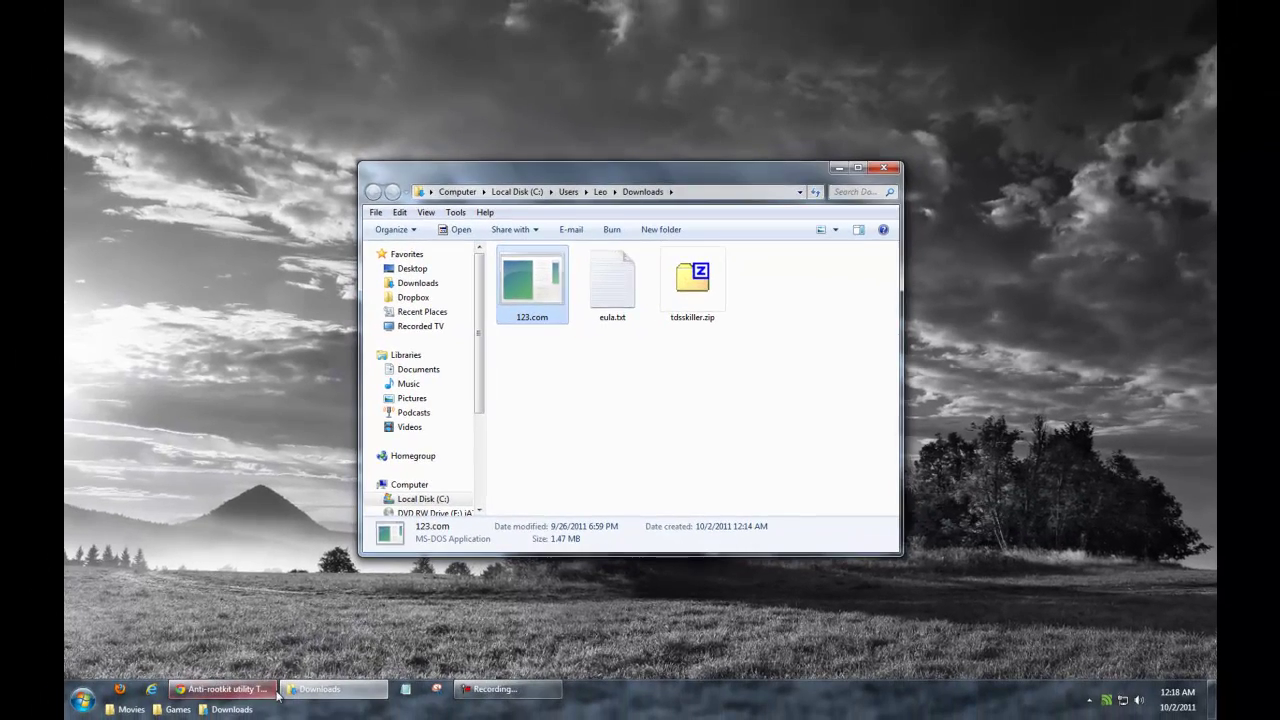
Bring Chrome to the front and Google search for 'symantec'
{"action": "left_click", "coordinate": [266, 694]}
{"action": "left_click", "coordinate": [322, 30]}
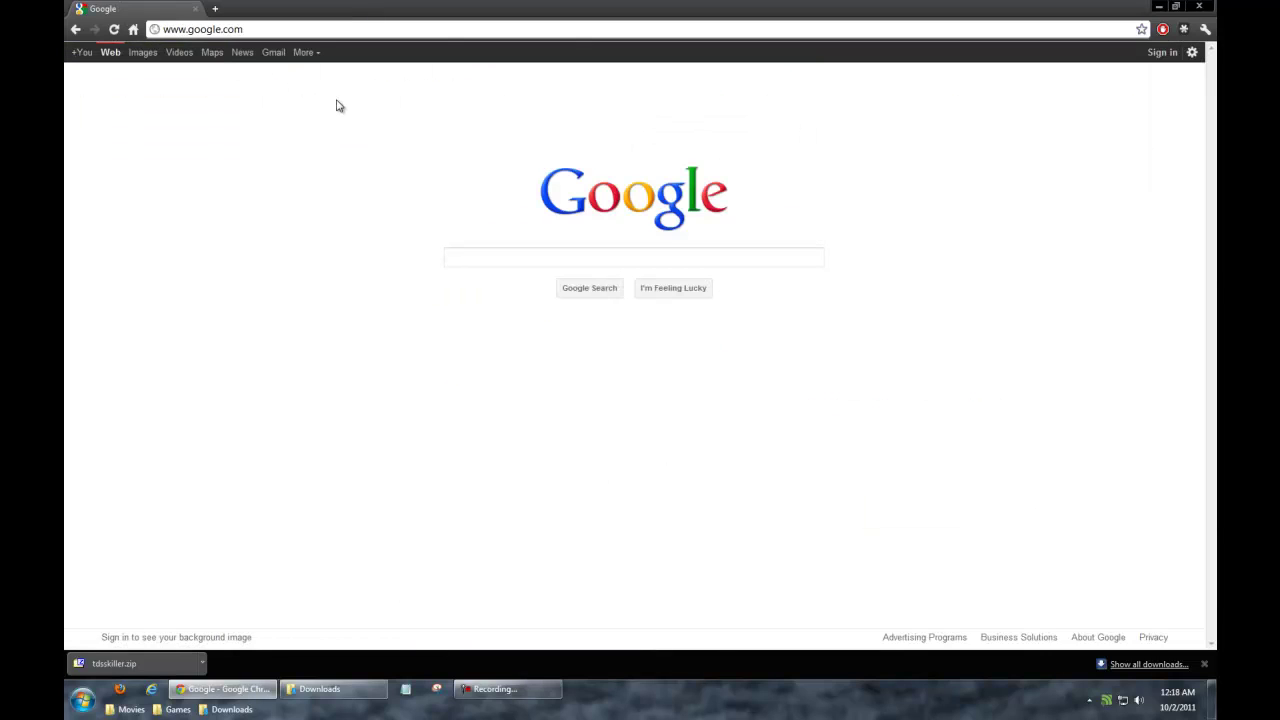
{"action": "left_click", "coordinate": [456, 257]}
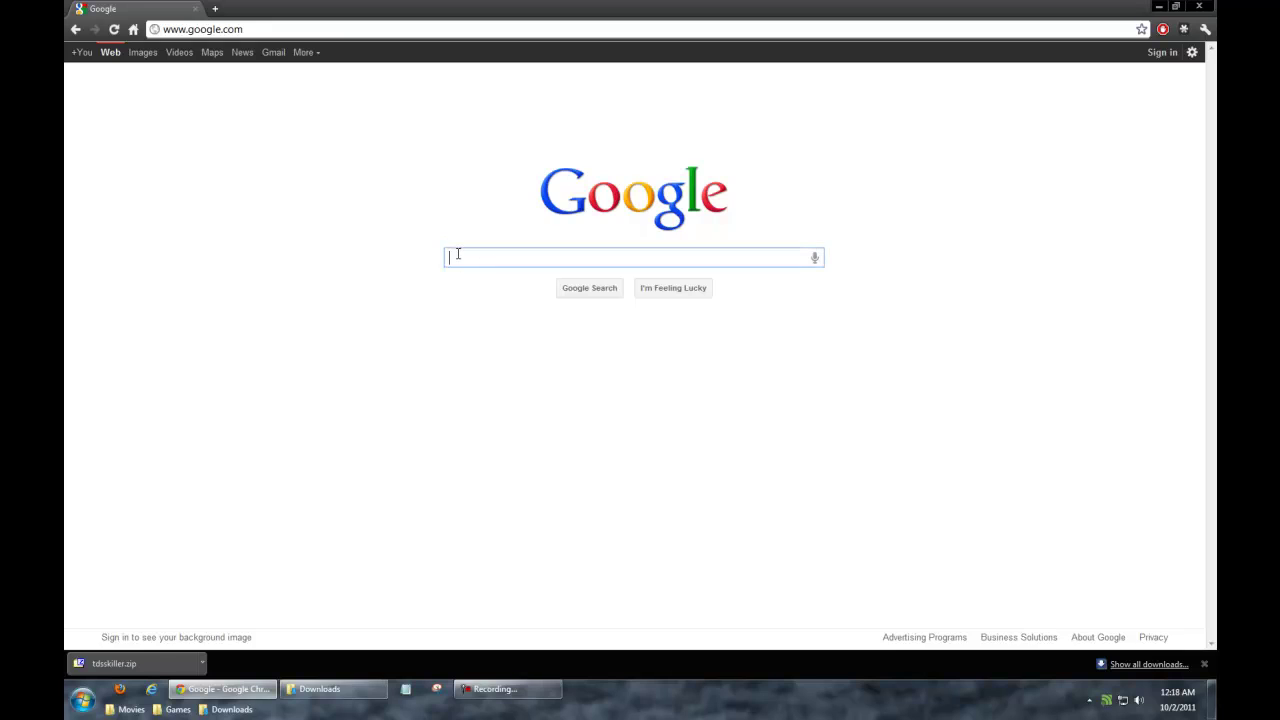
{"action": "type", "text": "symantec"}
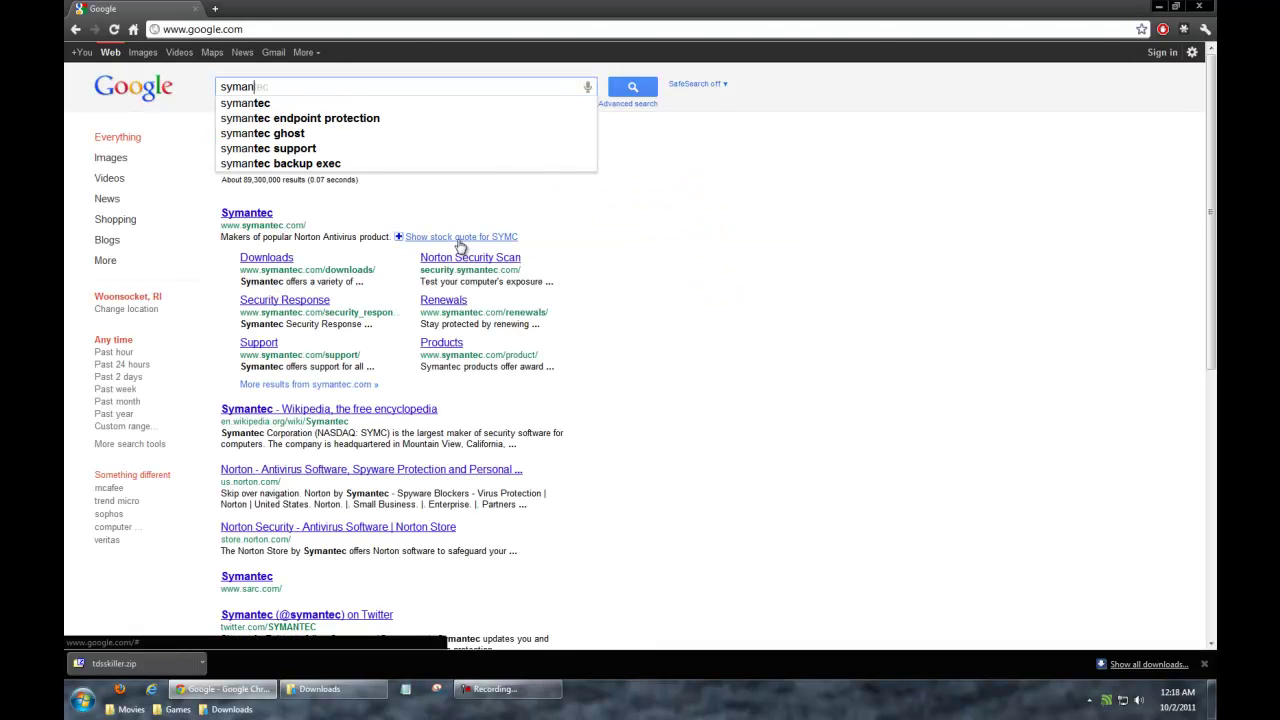
{"action": "key", "text": "Return"}
Extend the query with 'tdss' and move into the search suggestions
{"action": "left_click", "coordinate": [285, 88]}
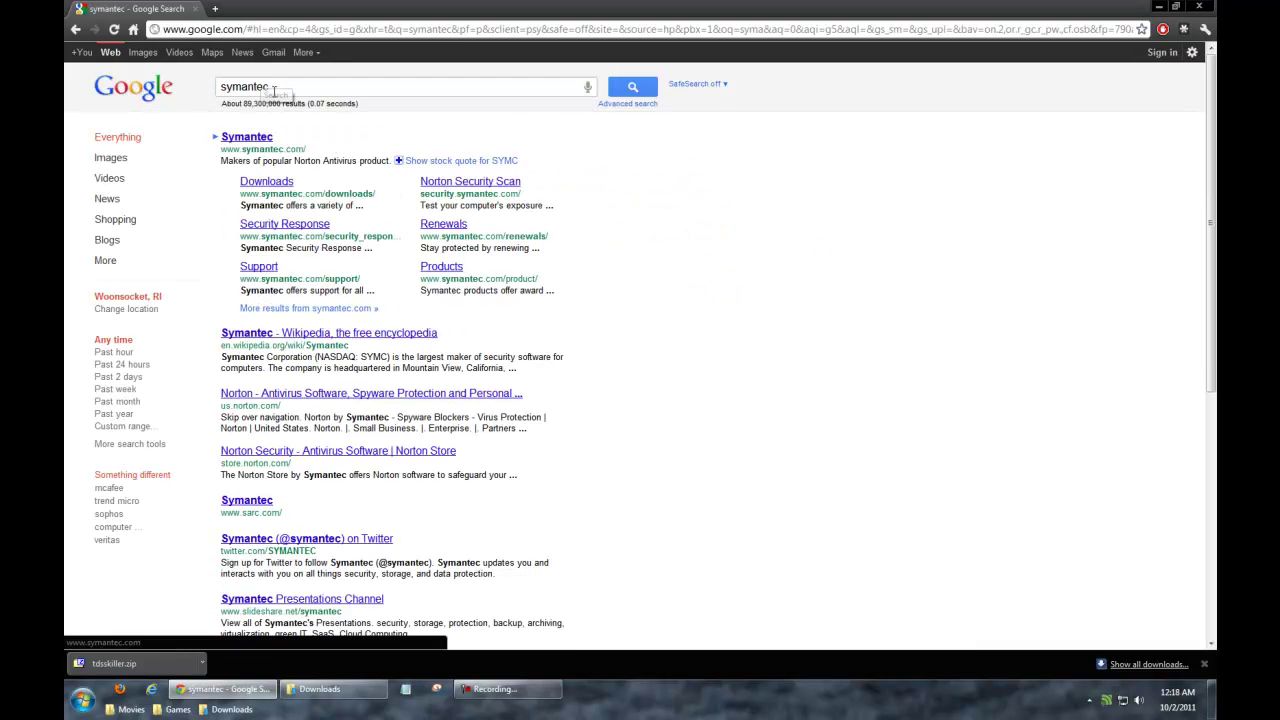
{"action": "type", "text": "tdss"}
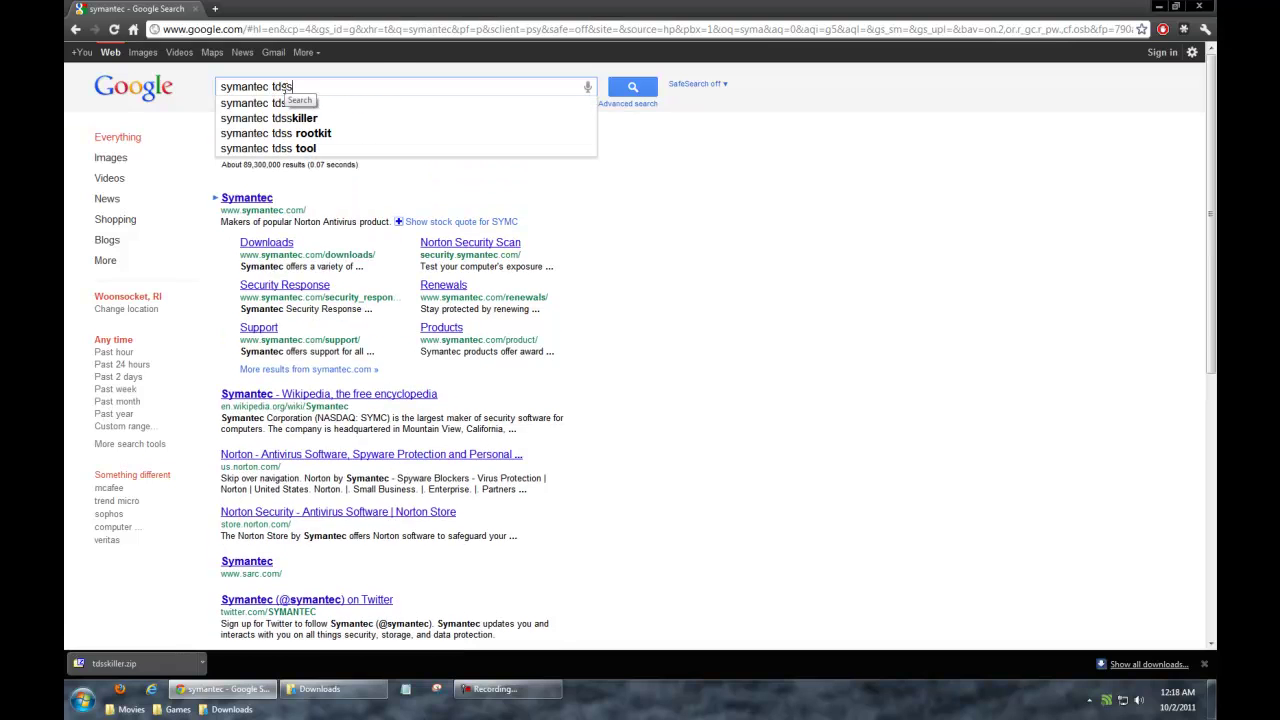
{"action": "key", "text": "Down"}
{"action": "key", "text": "Down"}
{"action": "key", "text": "Down"}
Search 'symantec tdsskiller', open the Backdoor.Tidserv Removal Tool page, and save FixTDSS.exe
{"action": "left_click", "coordinate": [290, 118]}
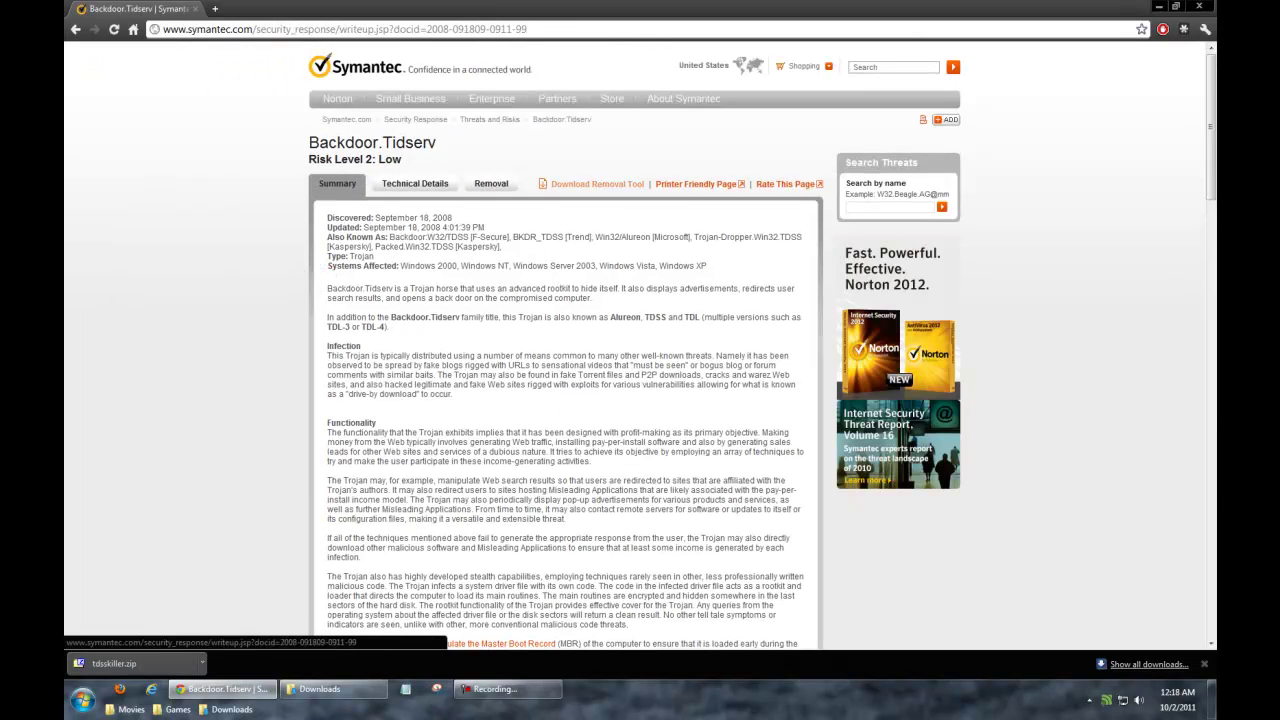
{"action": "left_click", "coordinate": [603, 185]}
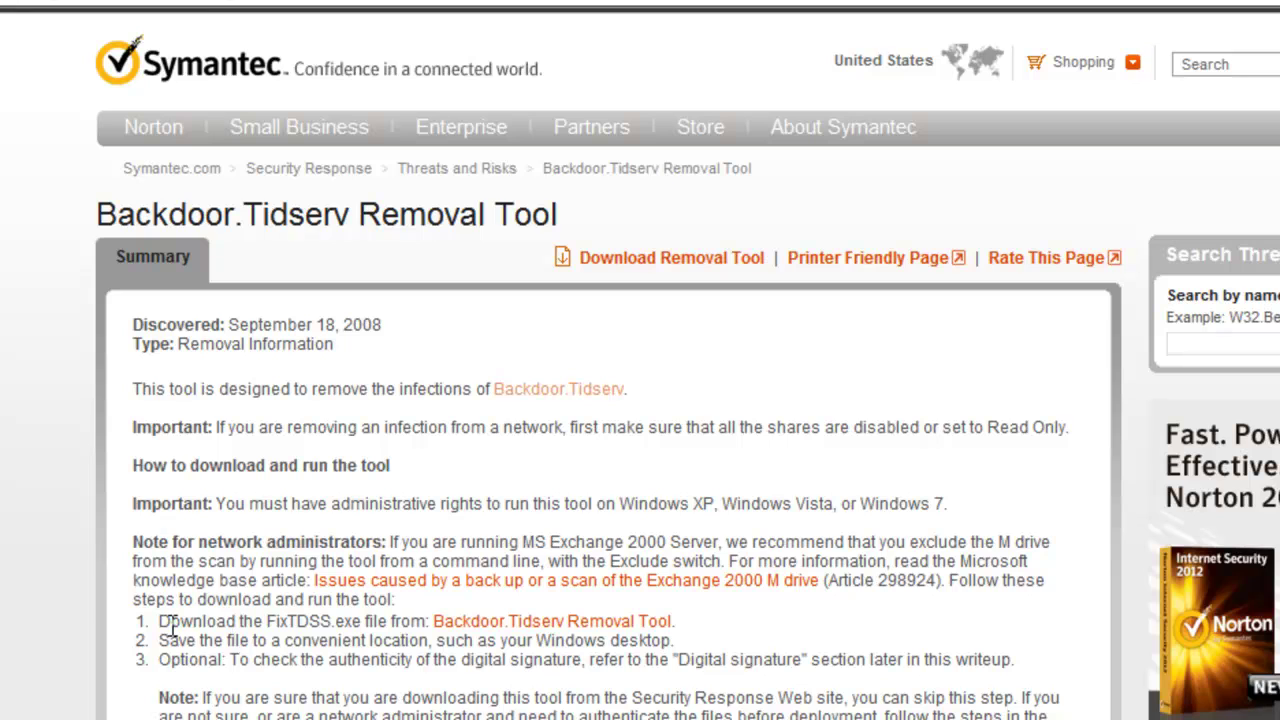
{"action": "left_click_drag", "start_coordinate": [159, 622], "coordinate": [393, 622]}
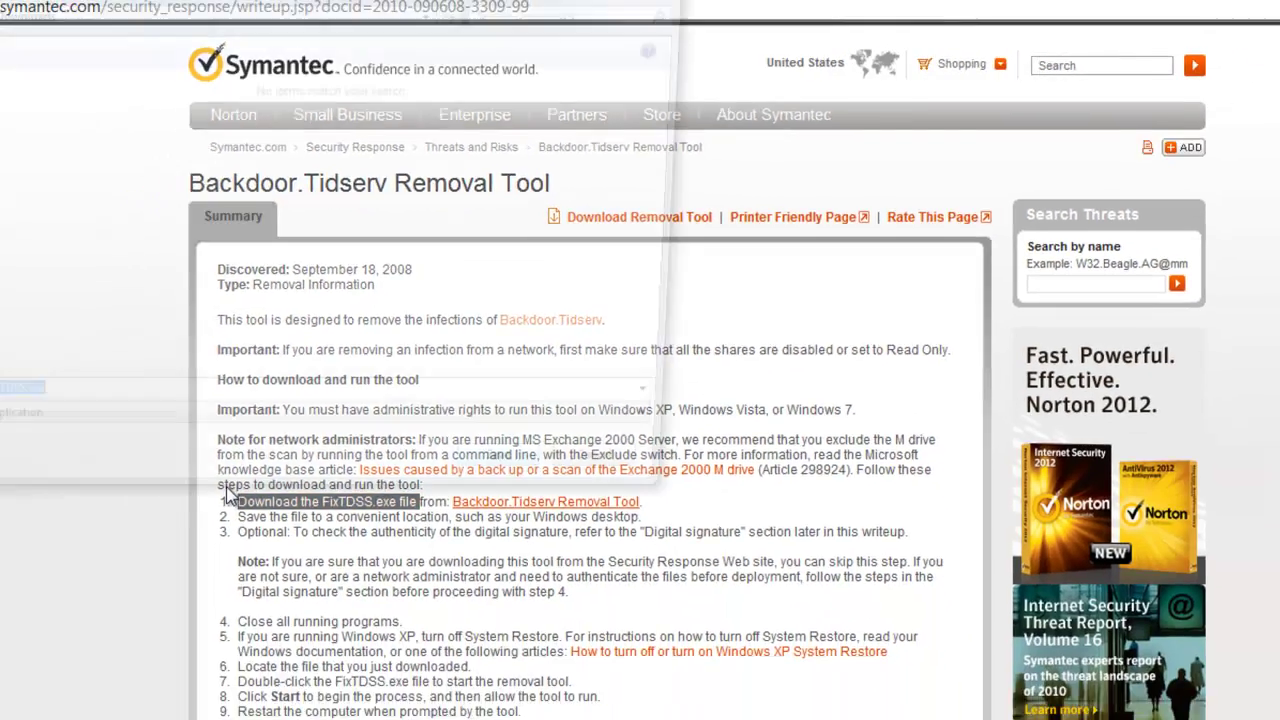
{"action": "left_click", "coordinate": [592, 628]}
{"action": "left_click", "coordinate": [528, 597]}
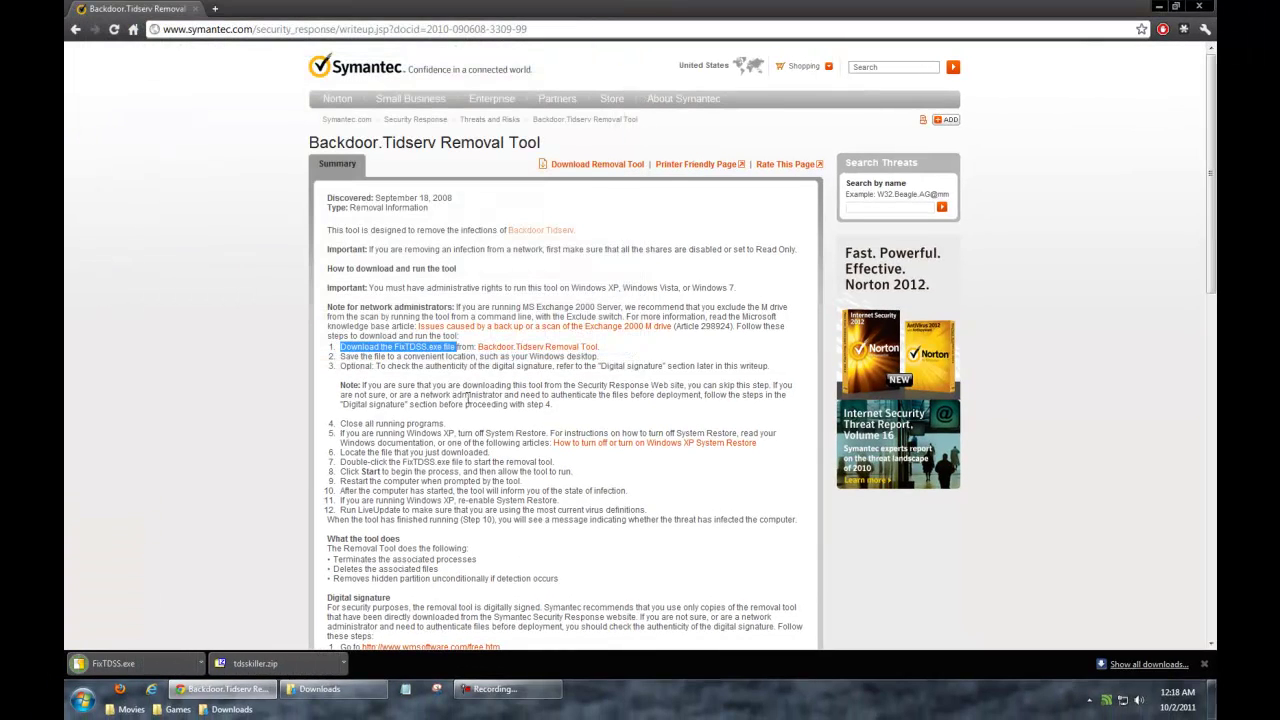
Show the downloaded FixTDSS.exe in its Downloads folder from Chrome's downloads list
{"action": "left_click", "coordinate": [1158, 665]}
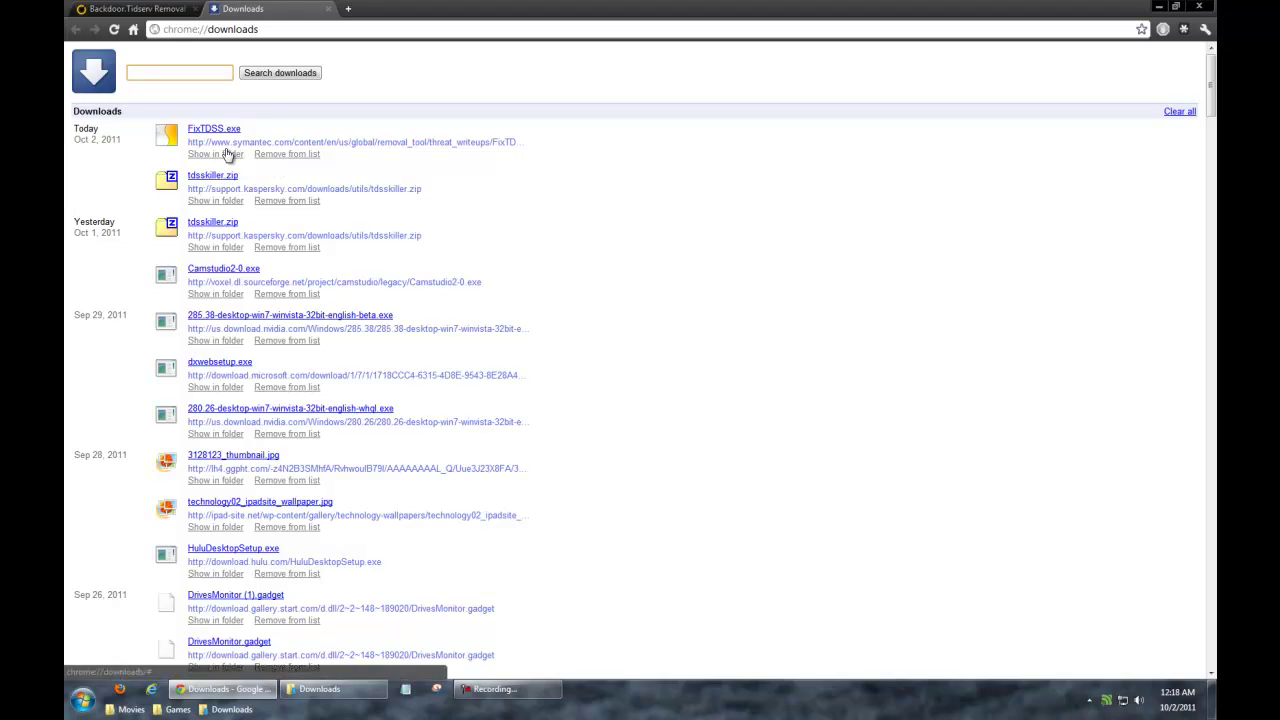
{"action": "left_click", "coordinate": [228, 154]}
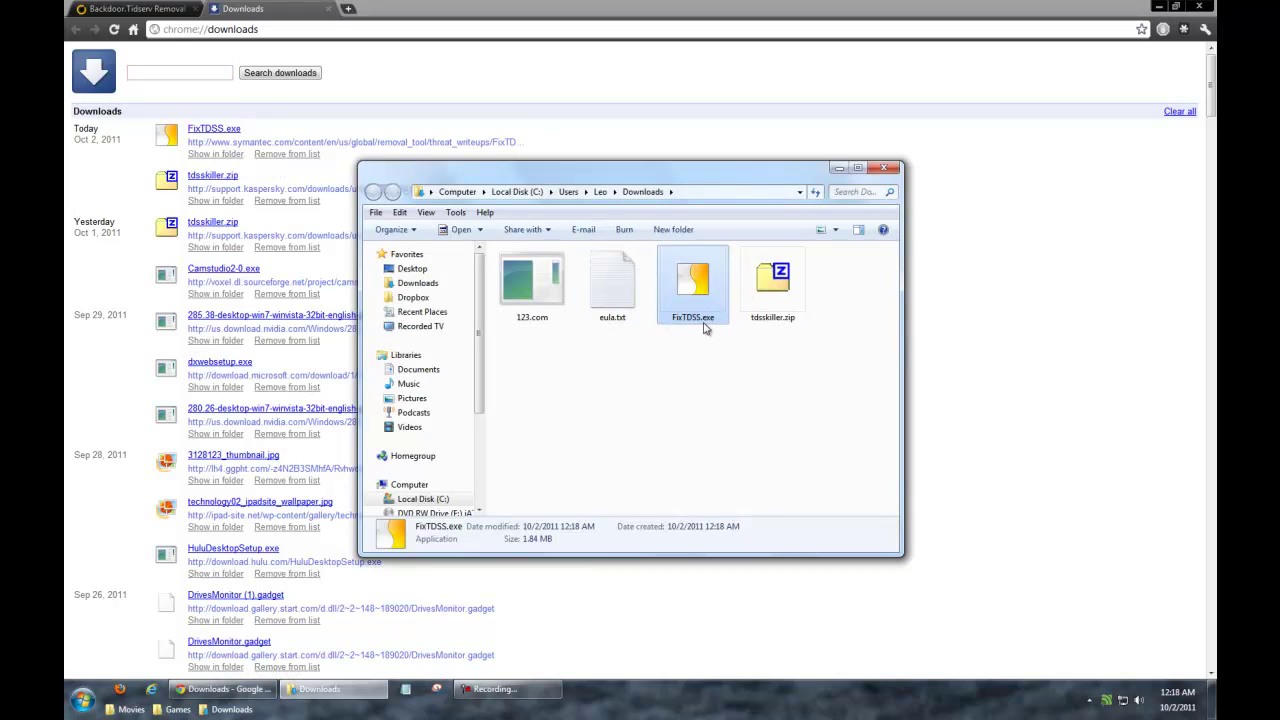
{"action": "left_click_drag", "start_coordinate": [705, 327], "coordinate": [661, 271]}
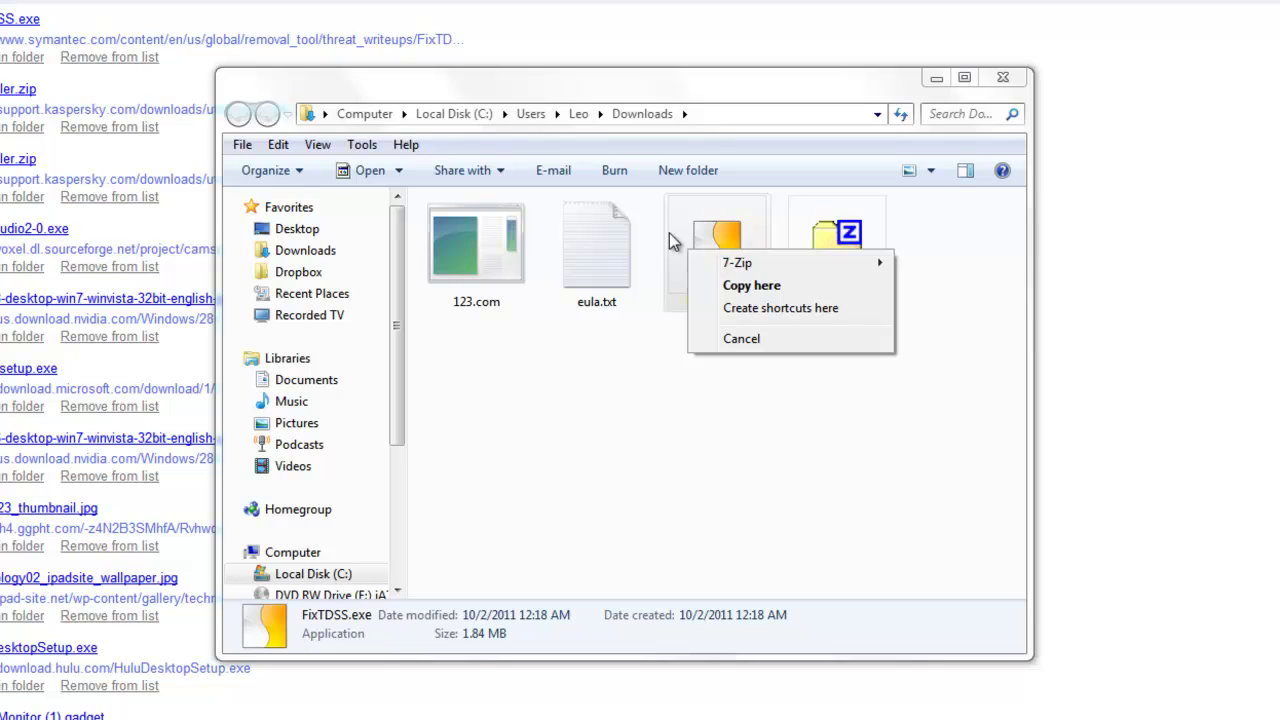
Run FixTDSS.exe as administrator, accept its licence, and minimize the Downloads window
{"action": "right_click", "coordinate": [709, 215]}
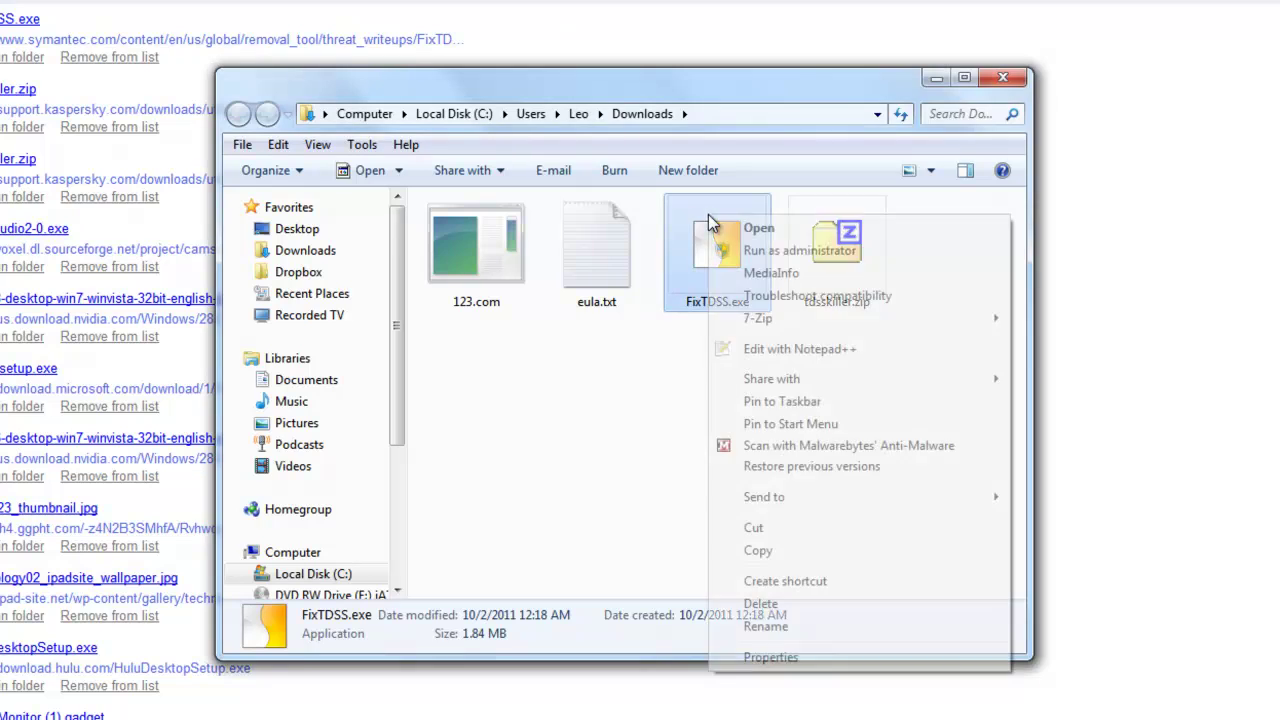
{"action": "left_click", "coordinate": [801, 252]}
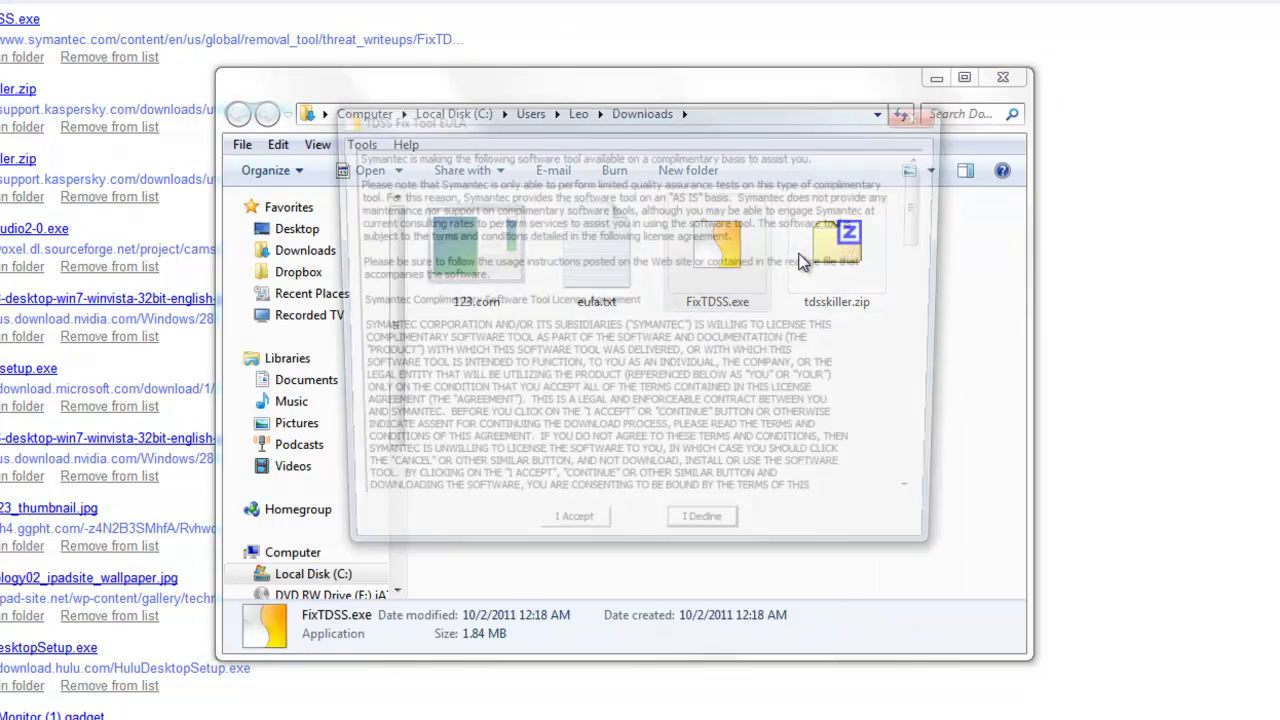
{"action": "left_click", "coordinate": [568, 537]}
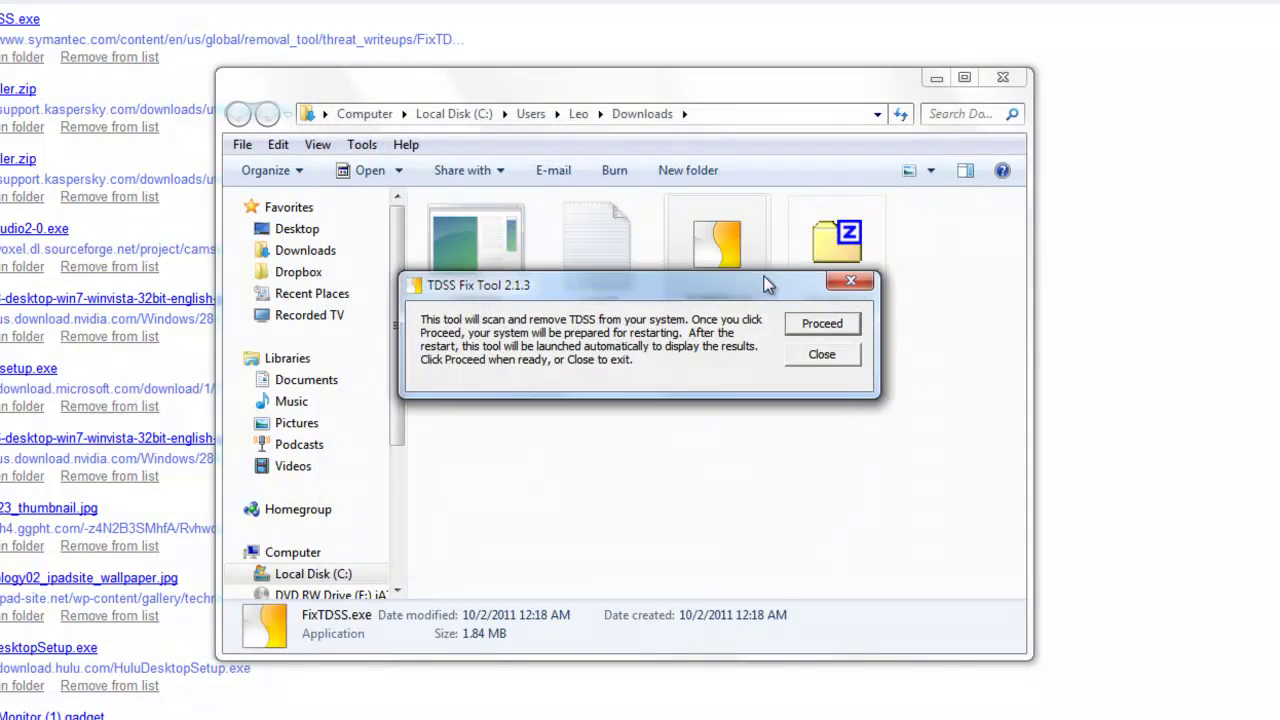
{"action": "left_click_drag", "start_coordinate": [734, 290], "coordinate": [824, 306]}
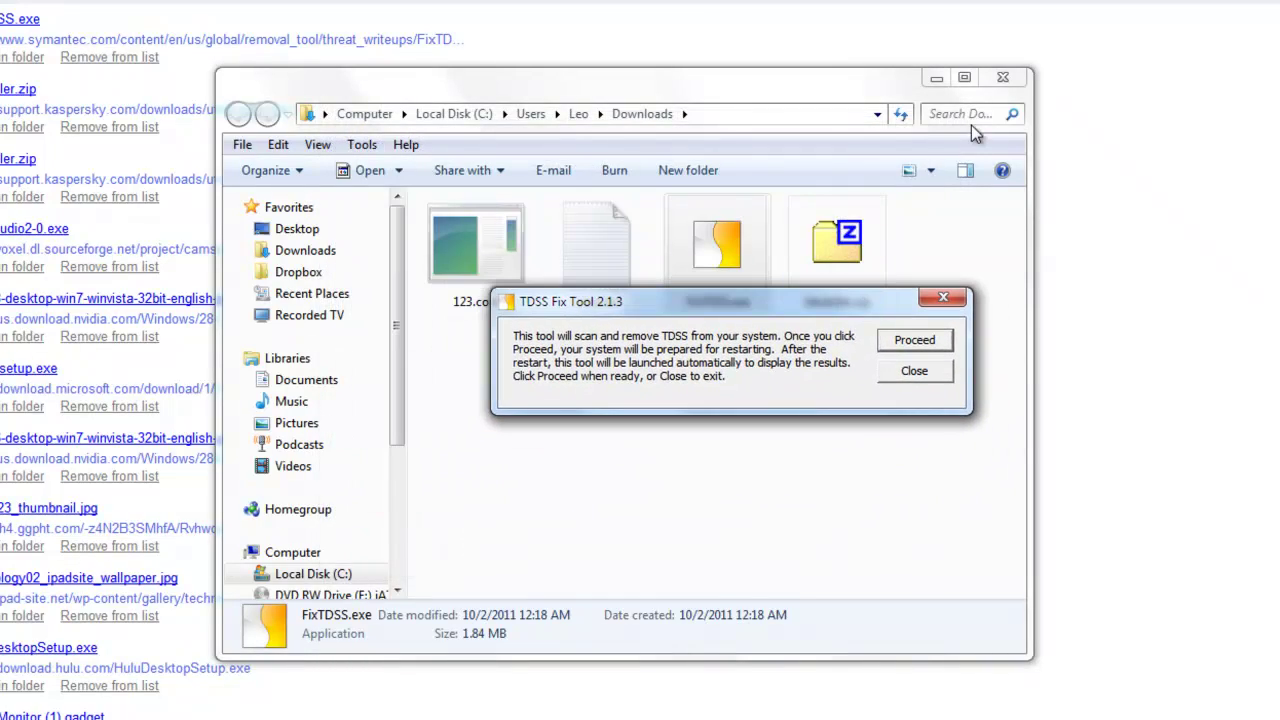
{"action": "left_click", "coordinate": [937, 80]}
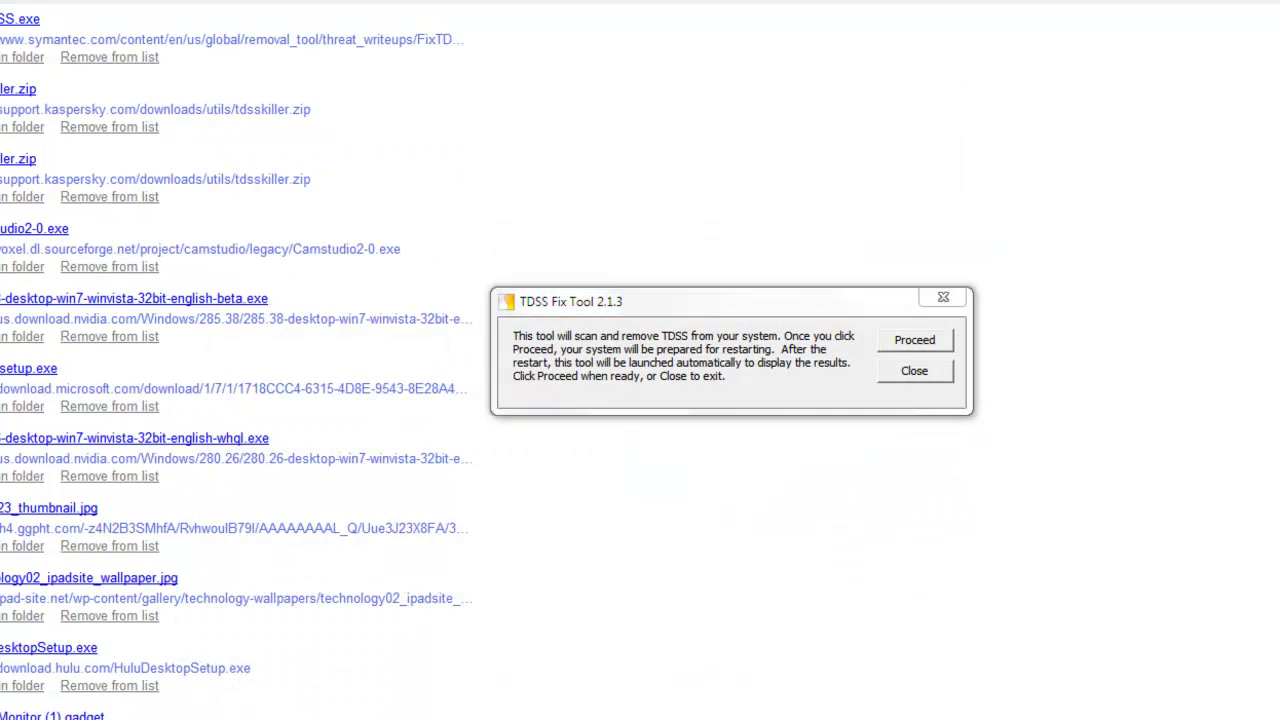
Minimize Chrome and drag the TDSS Fix Tool 2.1.3 dialog into position on the desktop
{"action": "left_click", "coordinate": [1108, 5]}
{"action": "left_click_drag", "start_coordinate": [704, 307], "coordinate": [639, 274]}
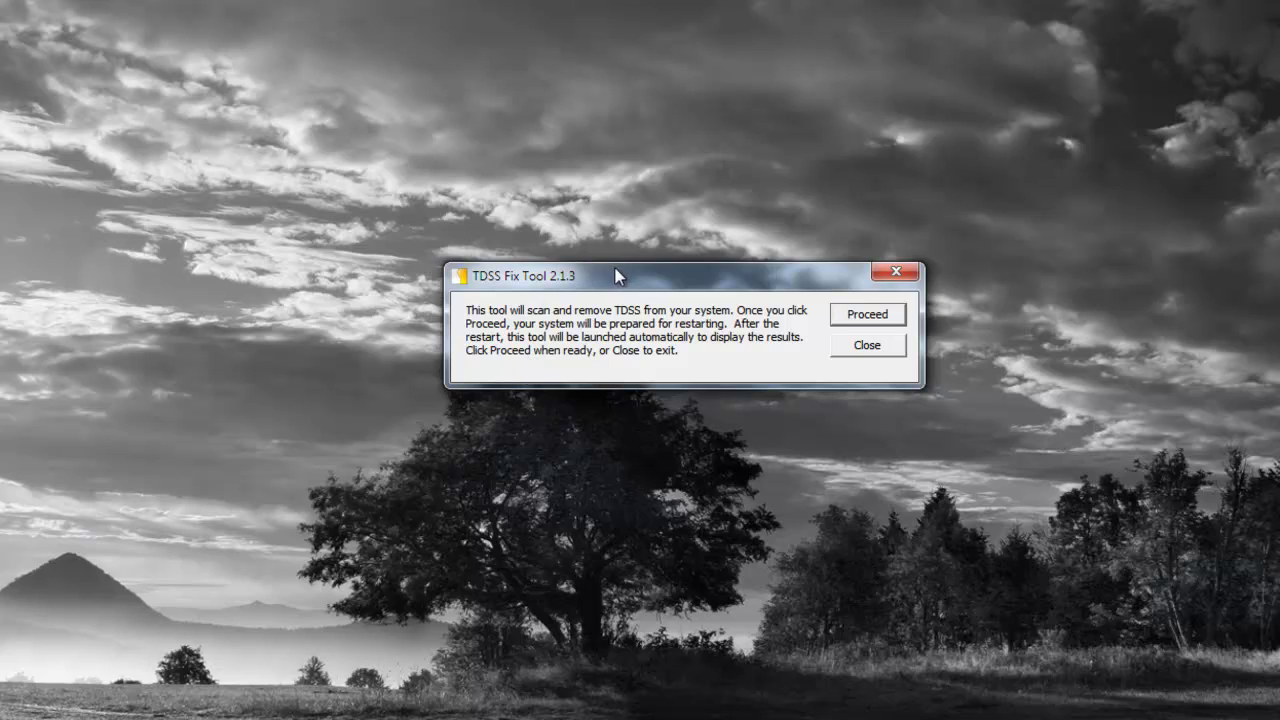
{"action": "left_click_drag", "start_coordinate": [616, 269], "coordinate": [538, 230]}
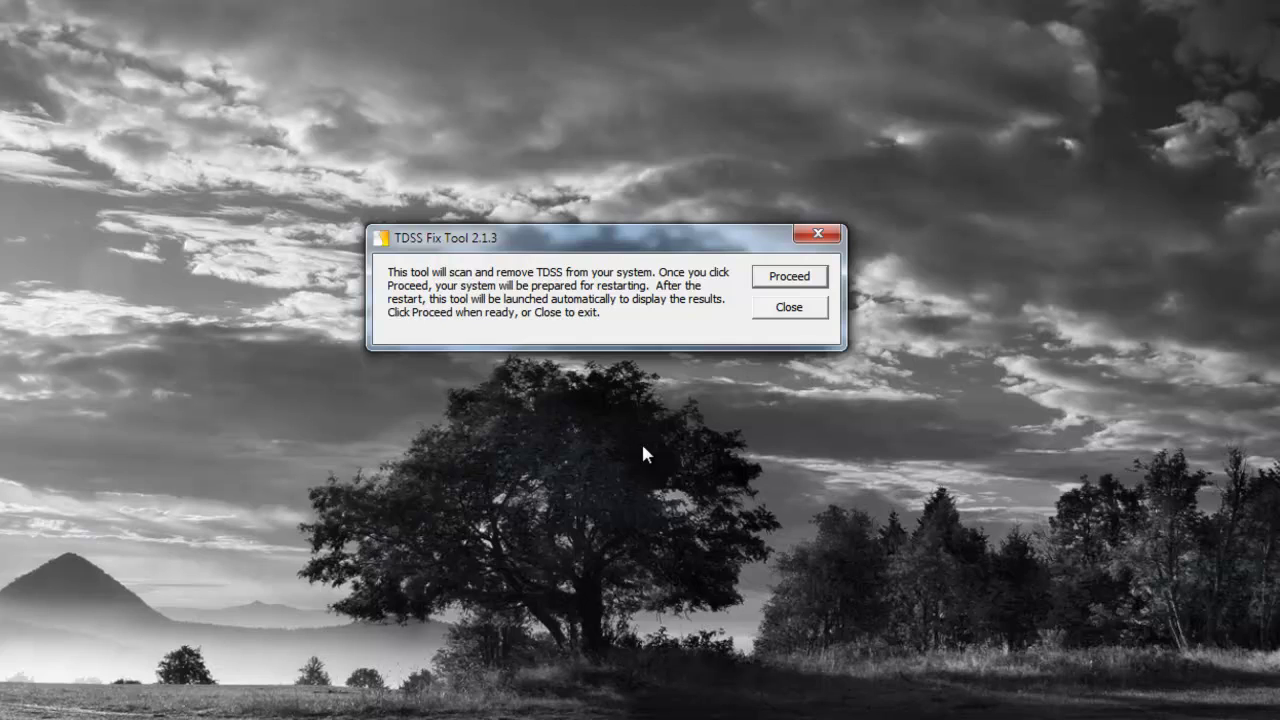
{"action": "left_click_drag", "start_coordinate": [512, 245], "coordinate": [504, 233]}
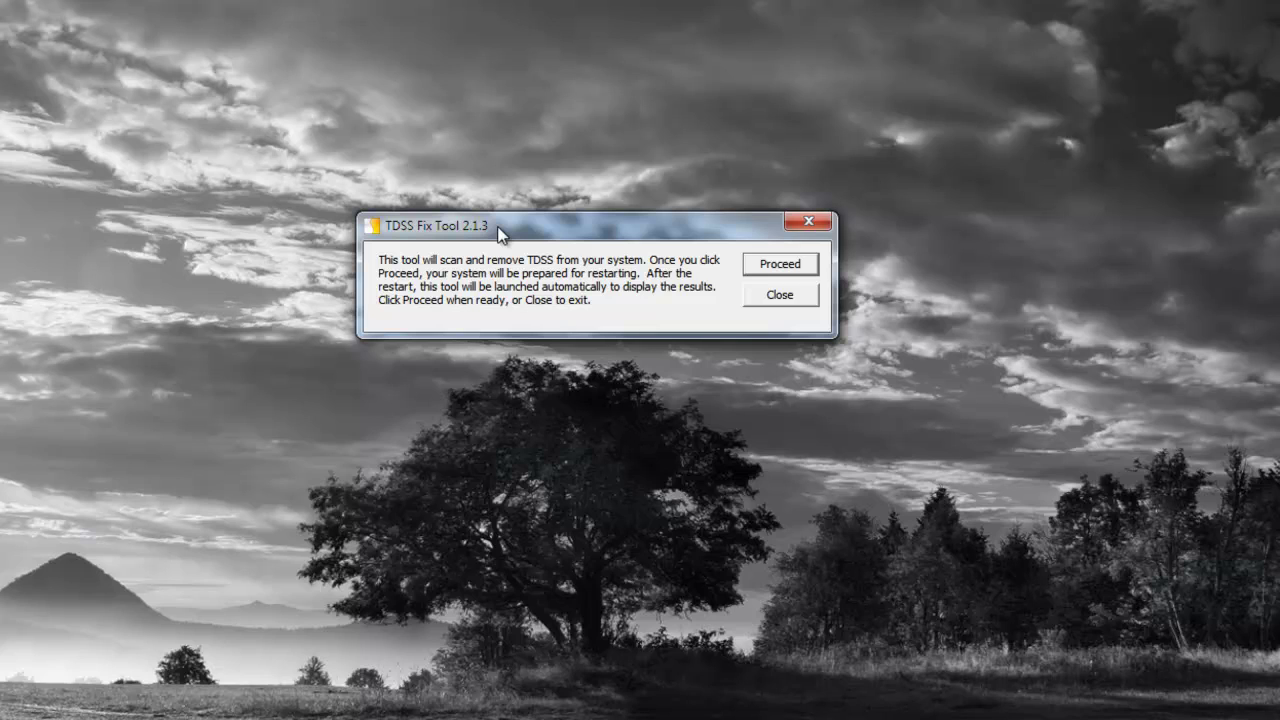
{"action": "left_click_drag", "start_coordinate": [500, 233], "coordinate": [465, 248]}
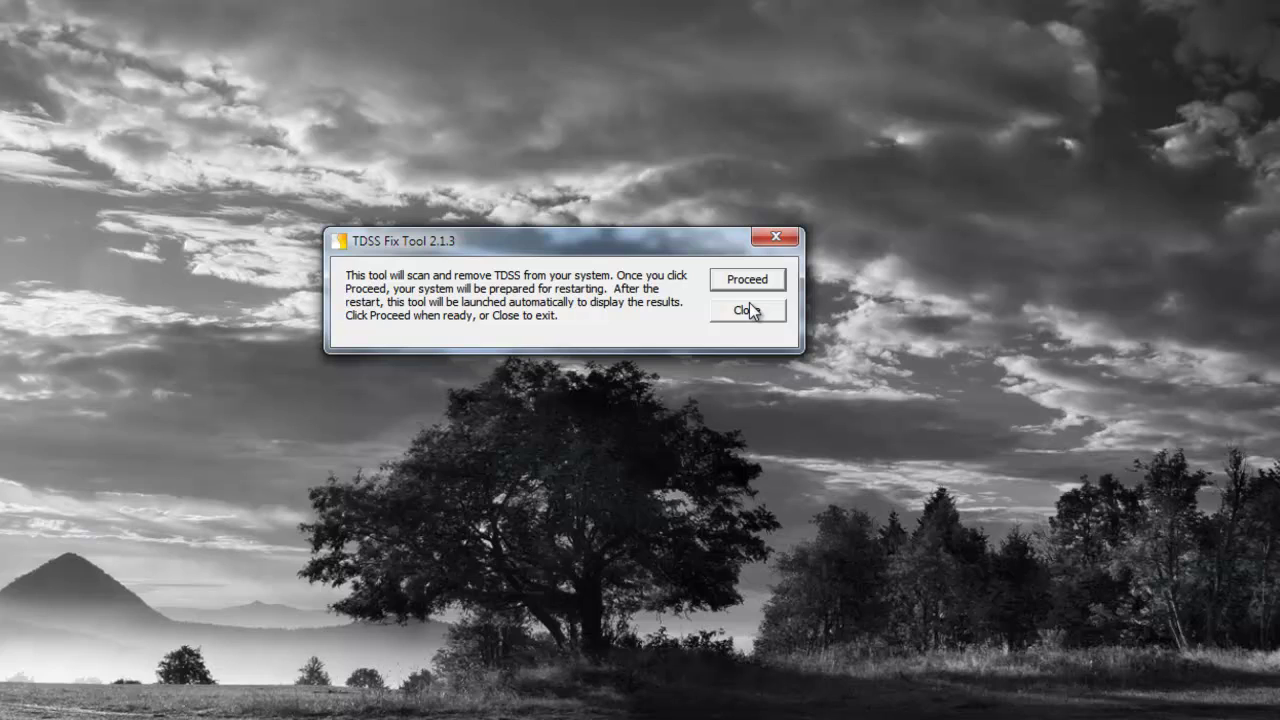